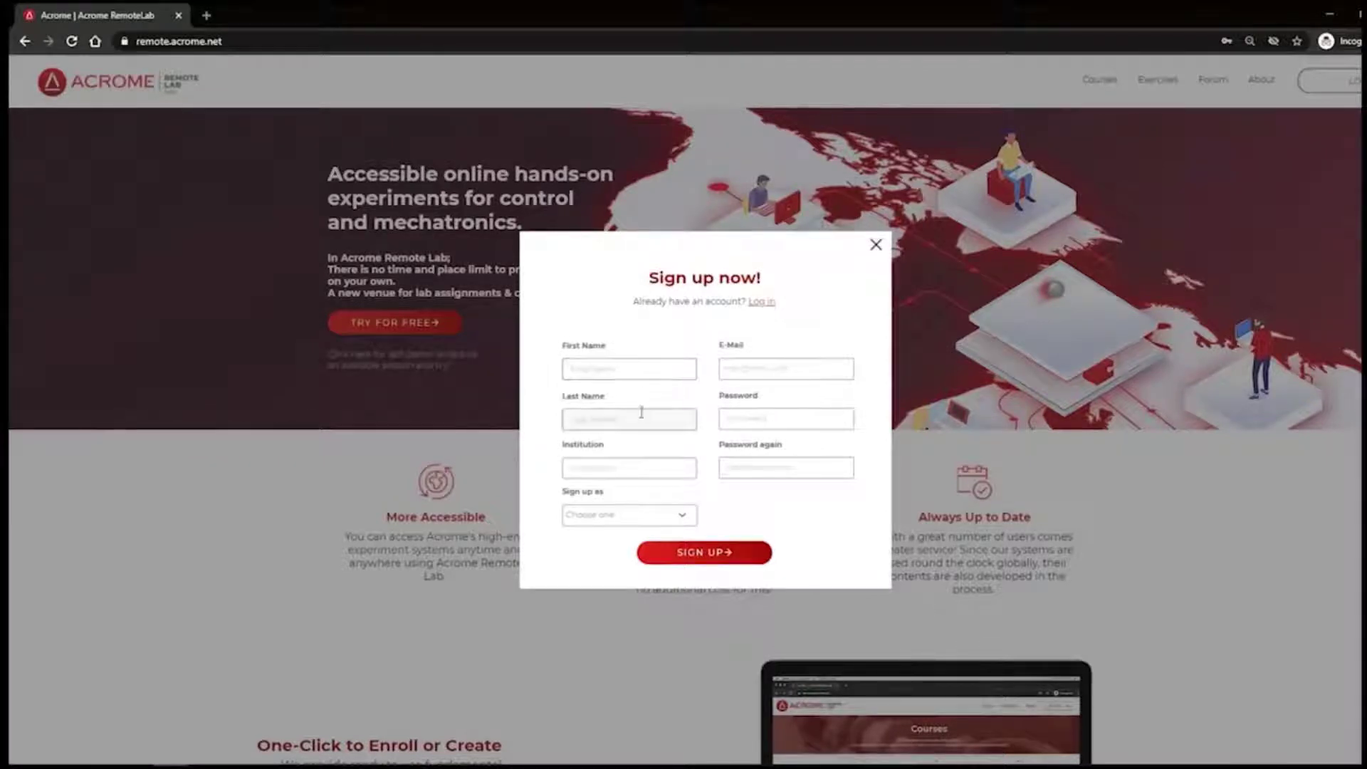
- Review the available account roles in the sign-up form and switch to logging in with an existing account
click(669, 517)
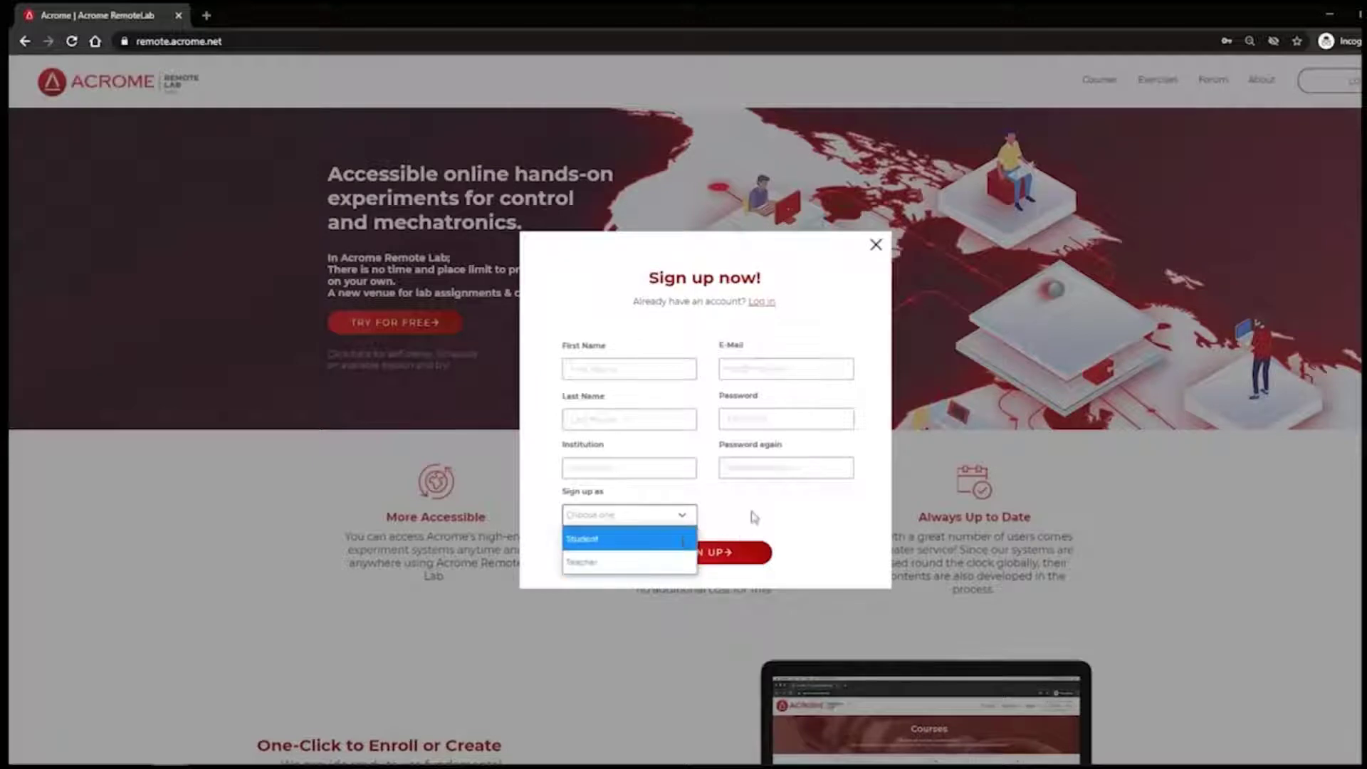
click(755, 516)
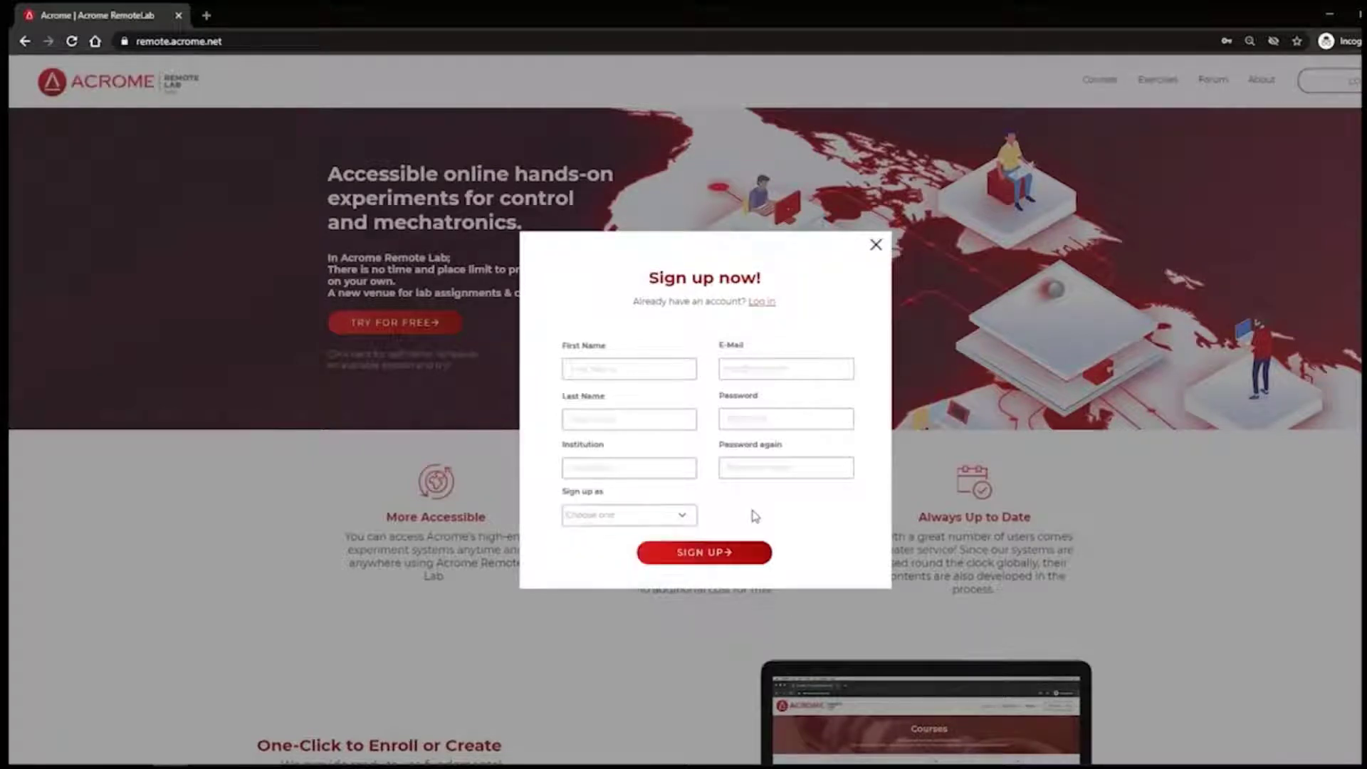
click(761, 302)
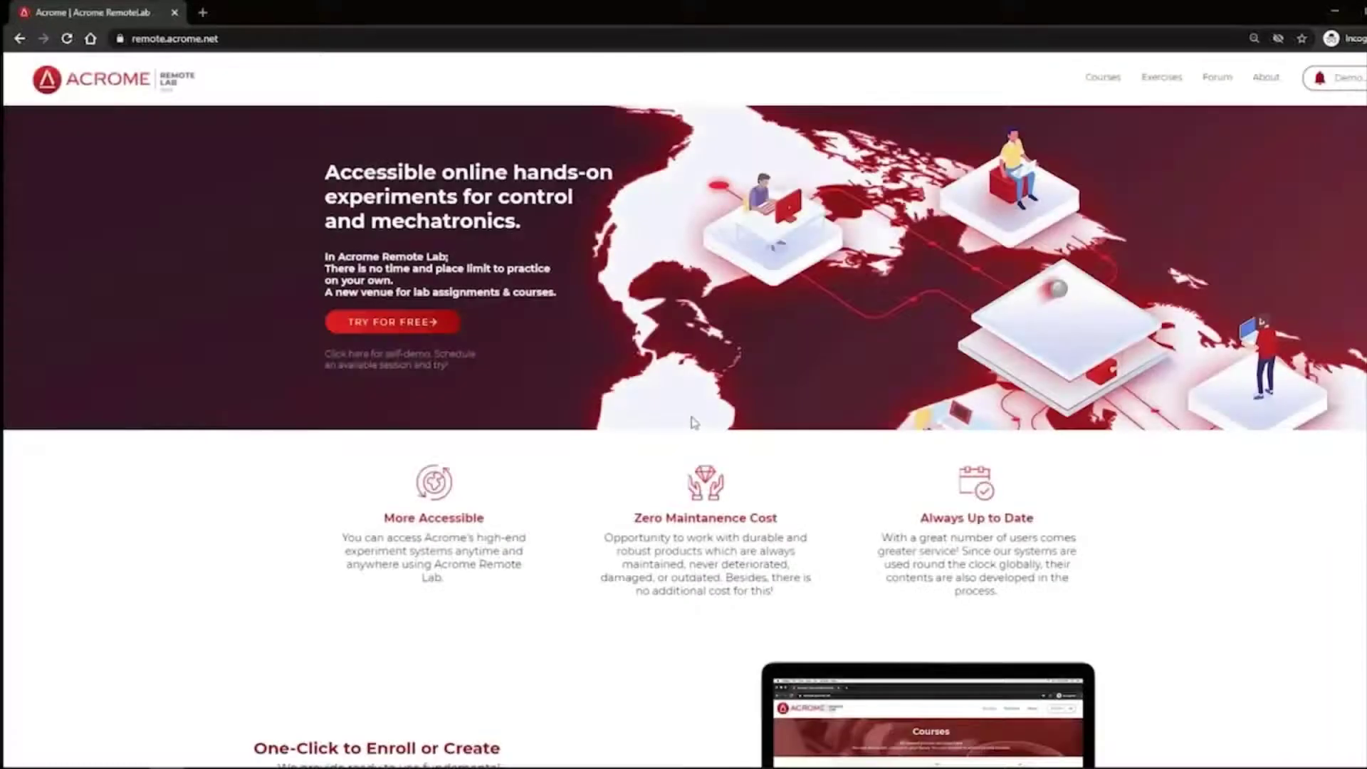
- Start a free trial of the 1-DOF Helicopter and check the current GMT time on its booking schedule
click(419, 326)
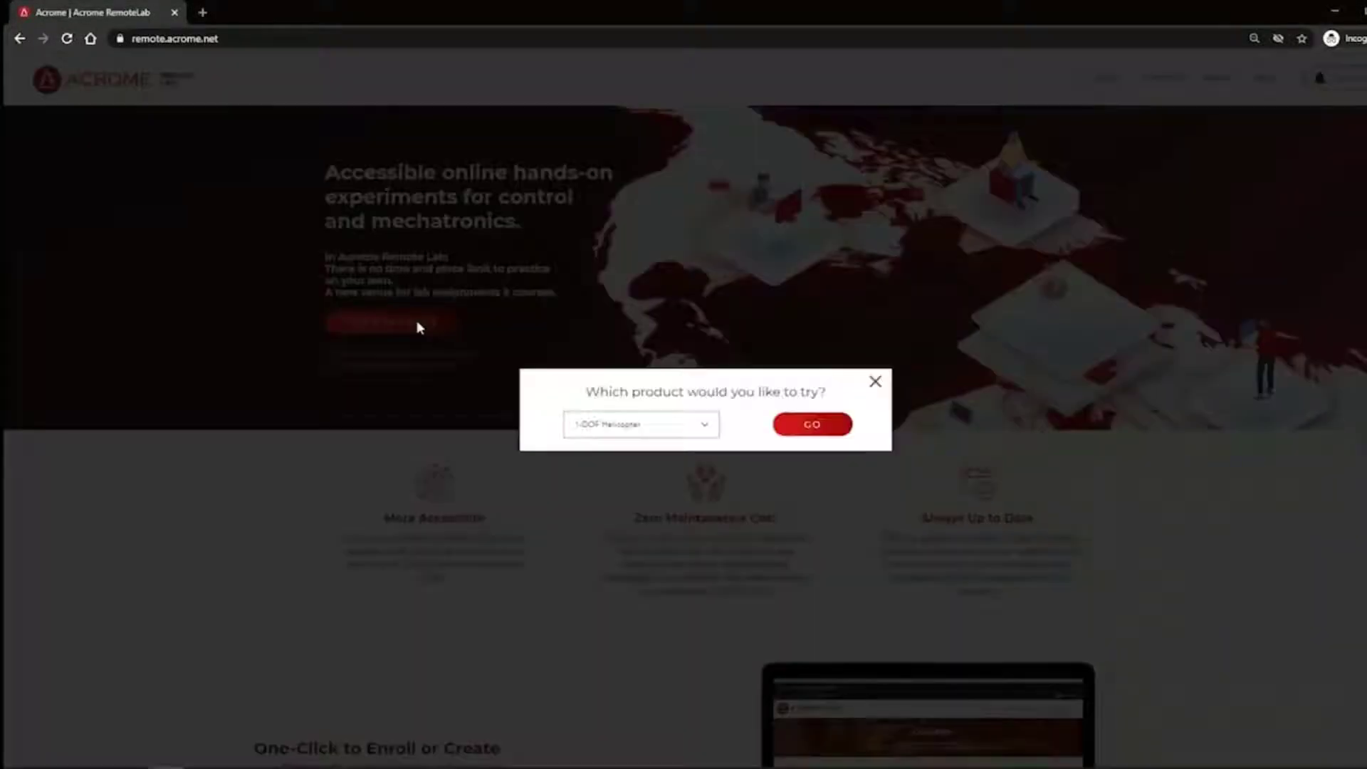
click(826, 430)
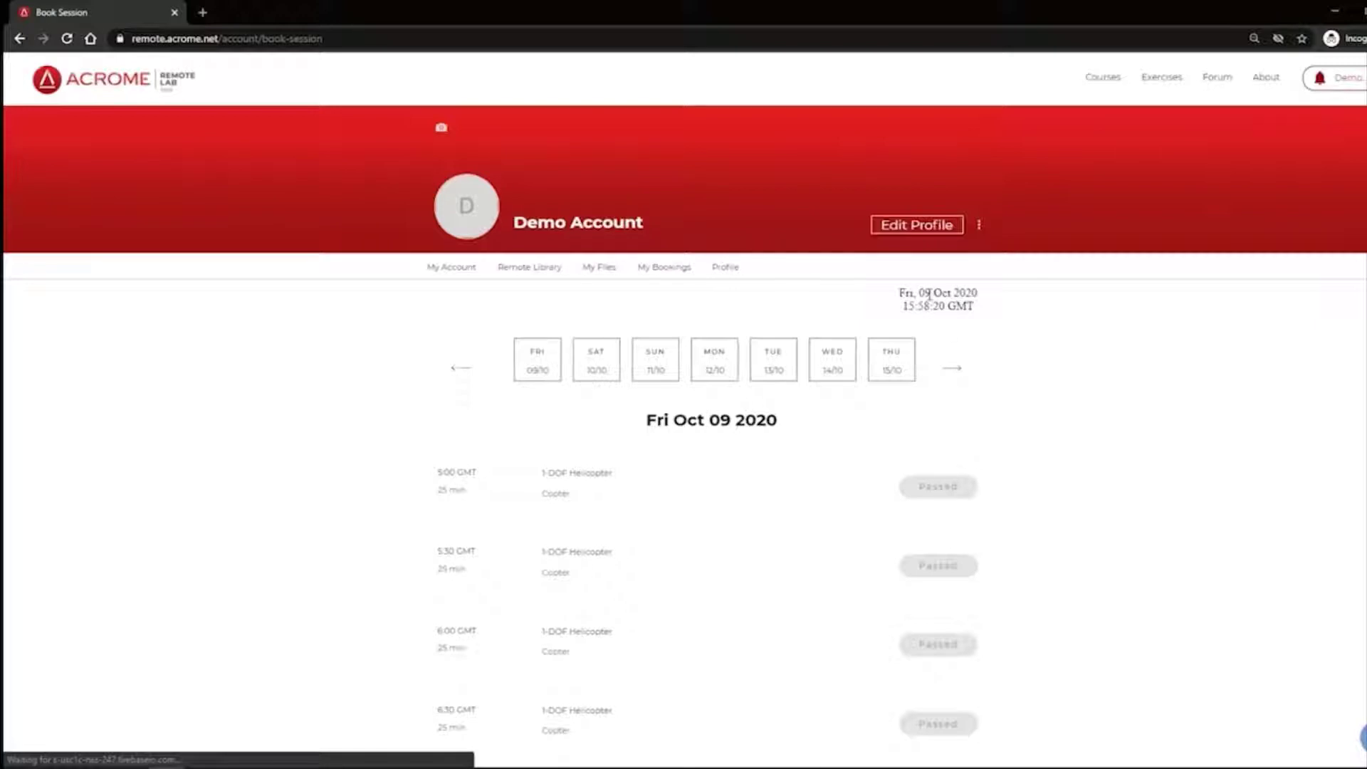
drag(899, 308, 974, 313)
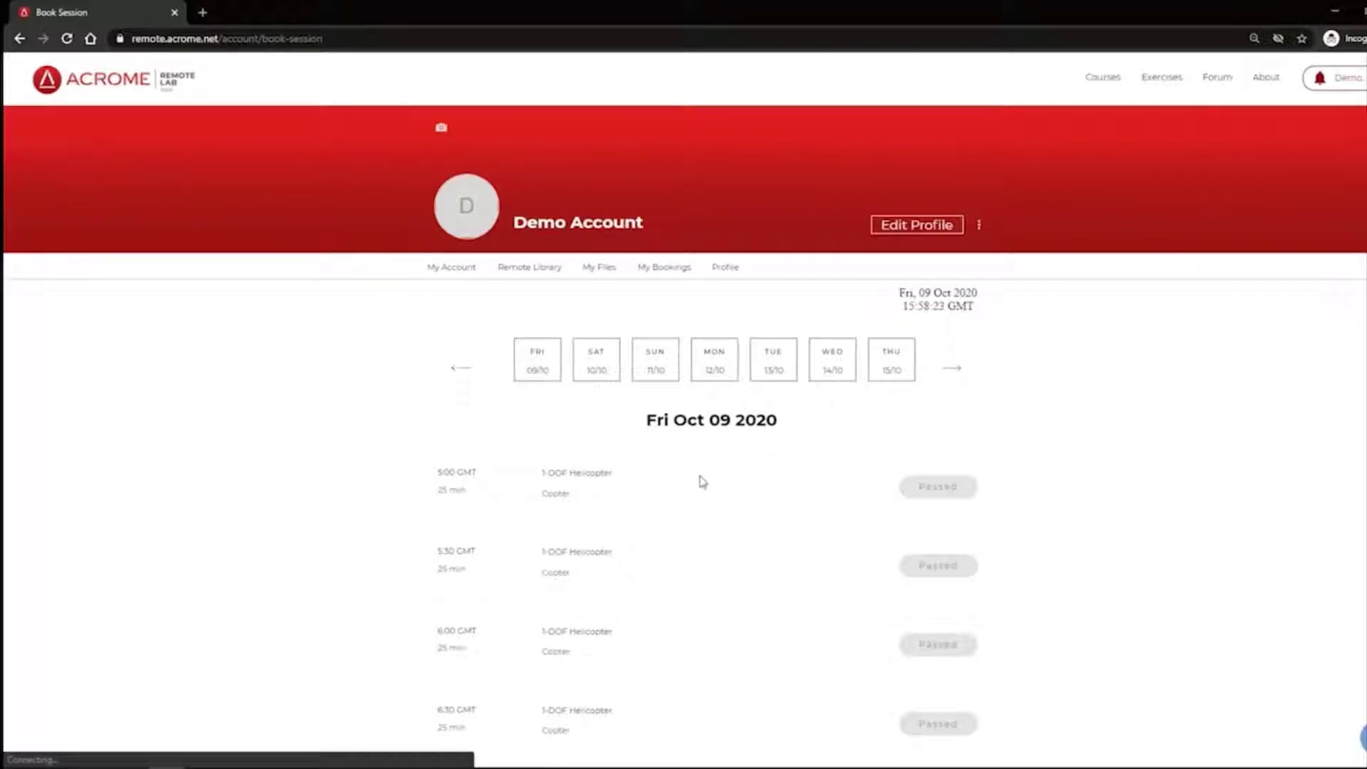
- Book the 16:30 GMT 1-DOF Helicopter session on Fri Oct 09 2020
scroll(635, 458, down, 2)
scroll(636, 458, down, 17)
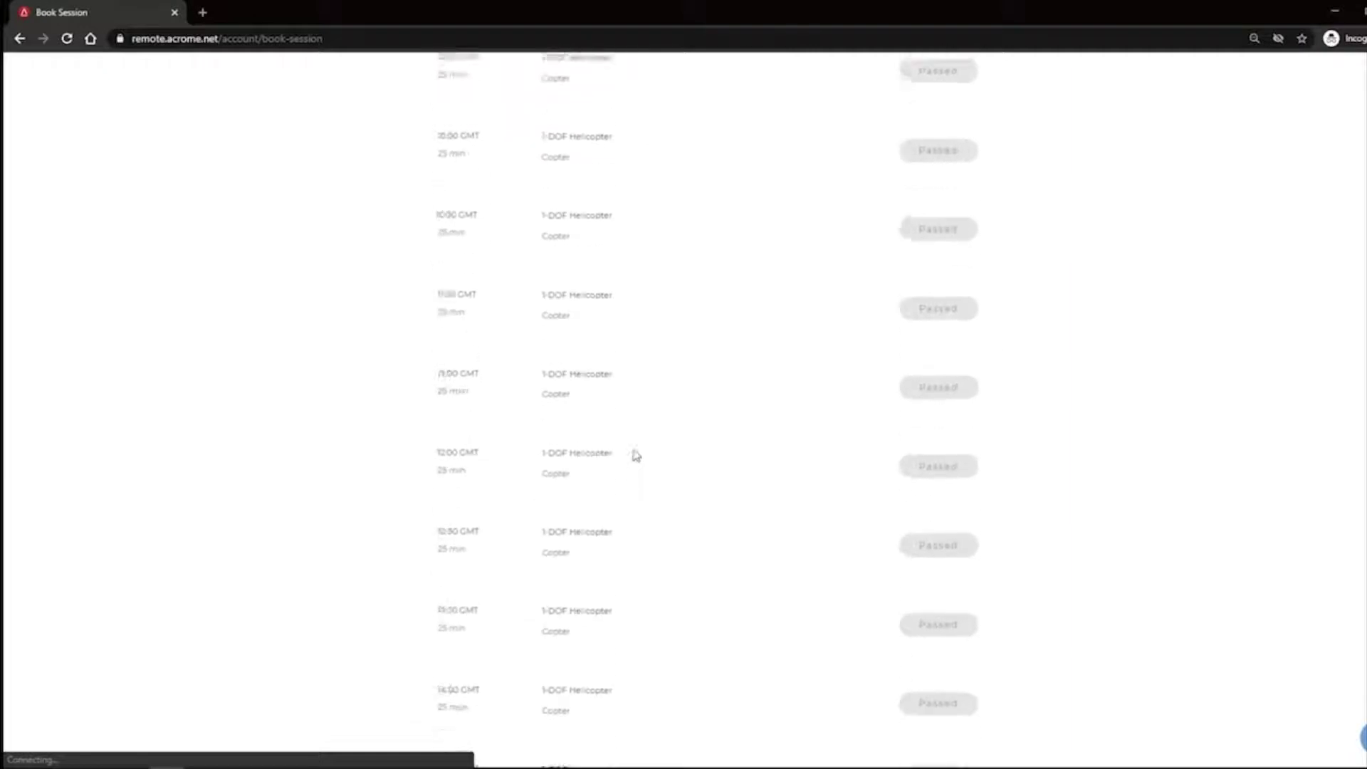
scroll(636, 455, down, 1)
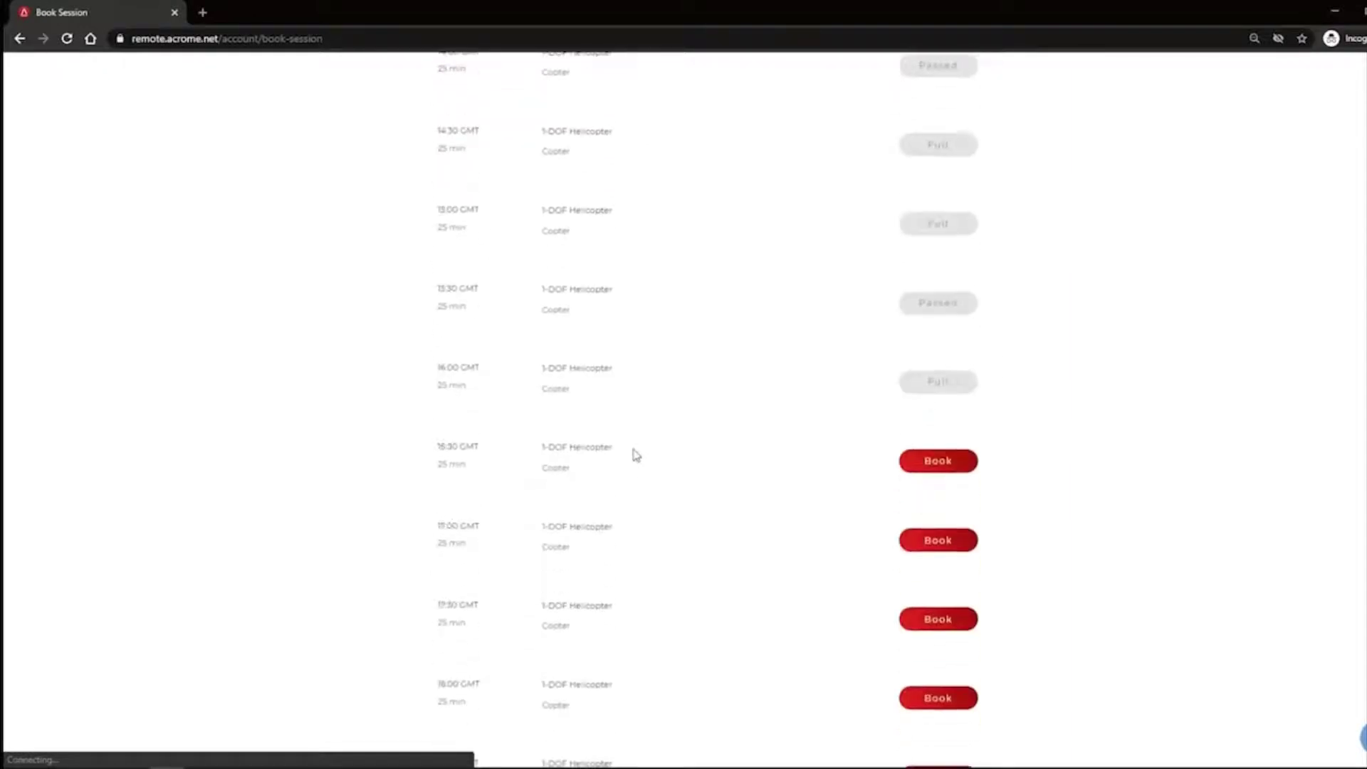
click(950, 466)
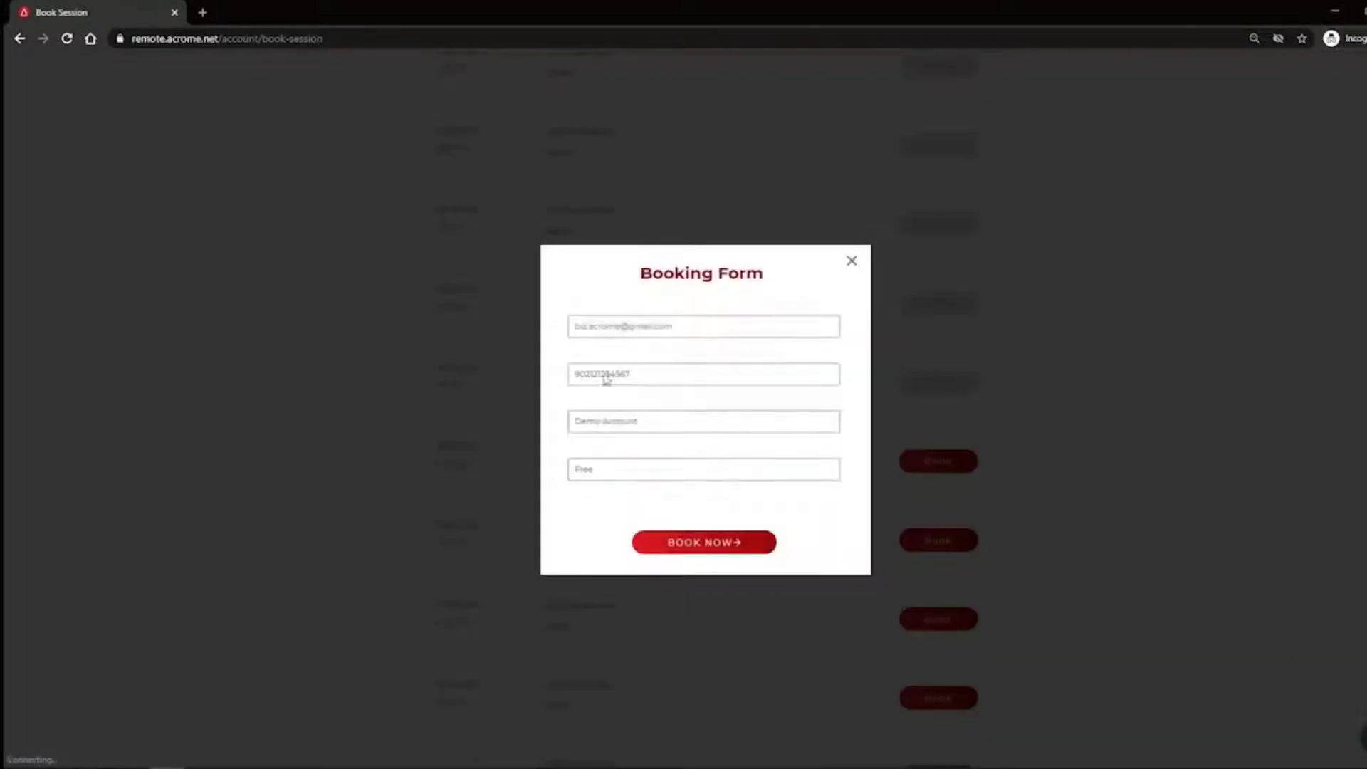
click(701, 543)
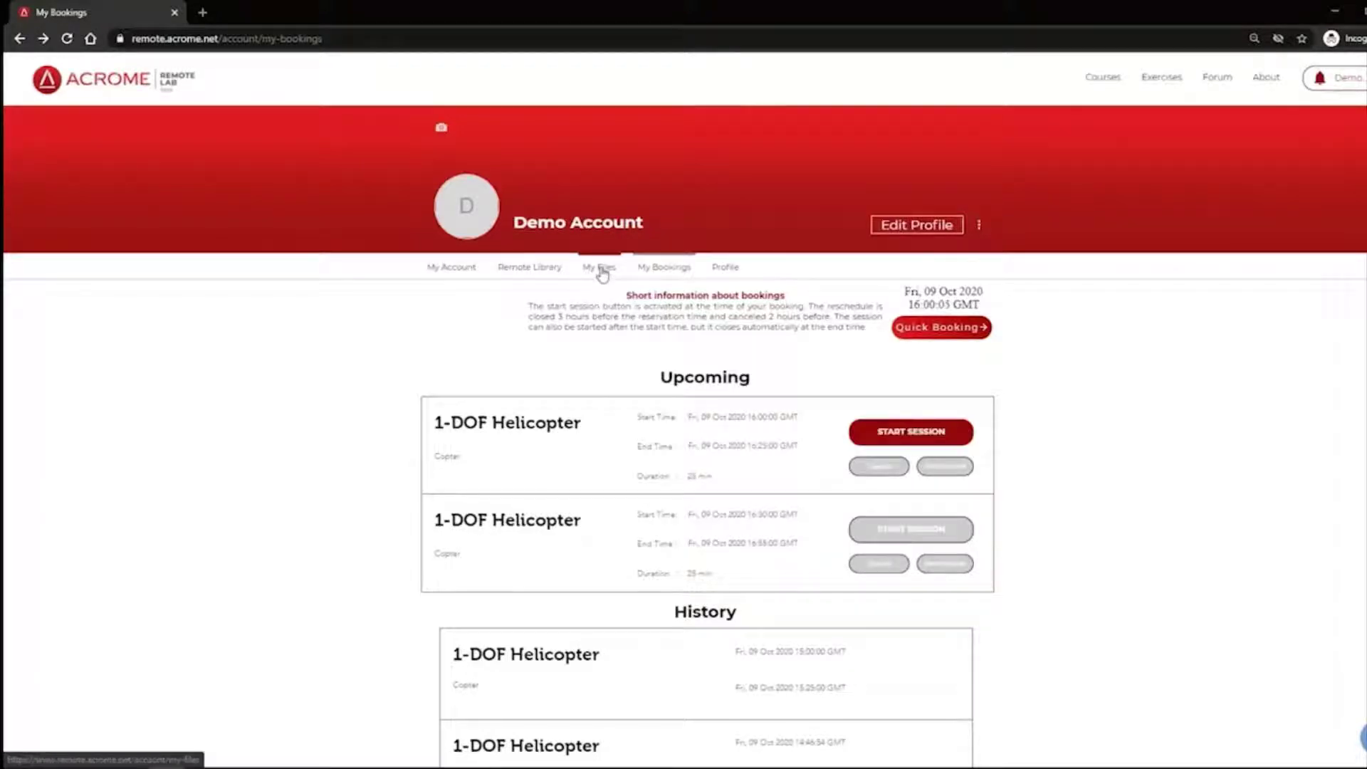
- Download Copter_Quick_Start.slx from the helicopter MATLAB files in the account's file area
click(602, 272)
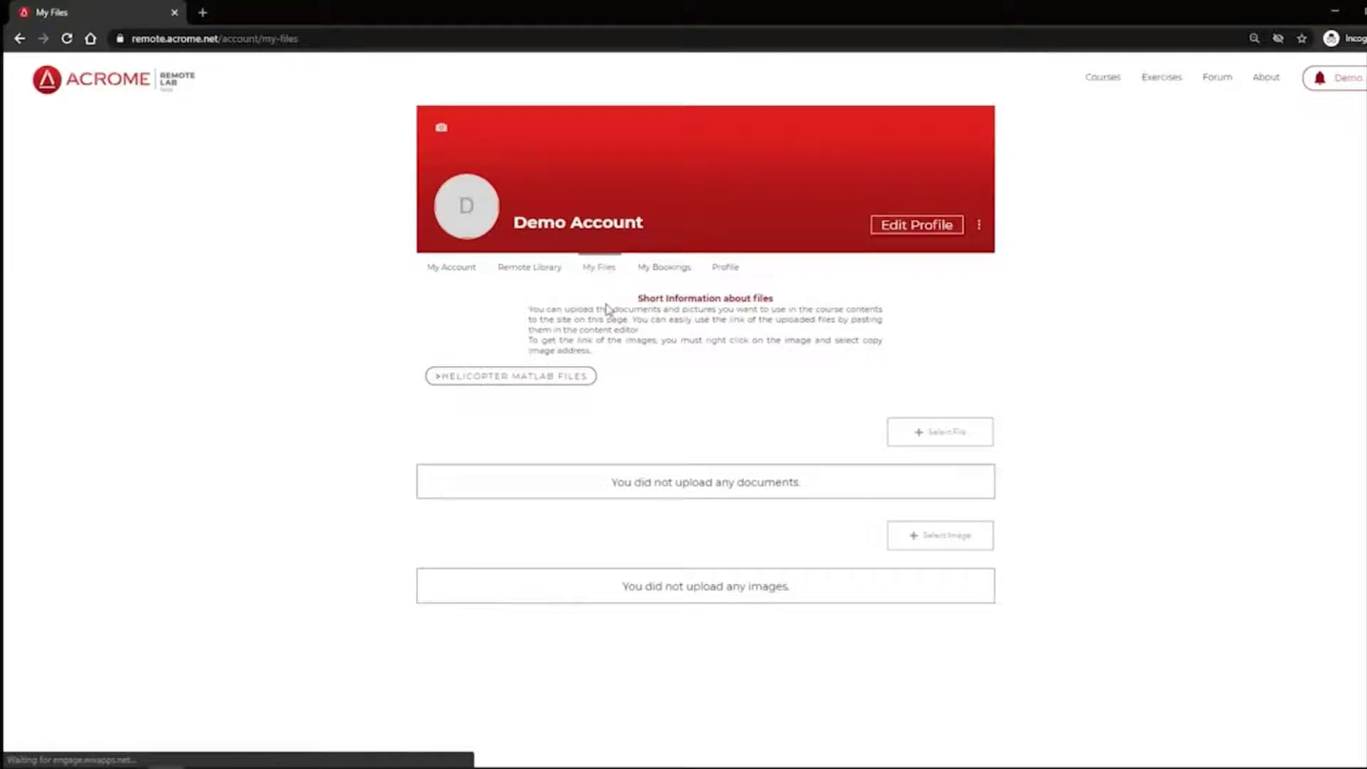
click(546, 387)
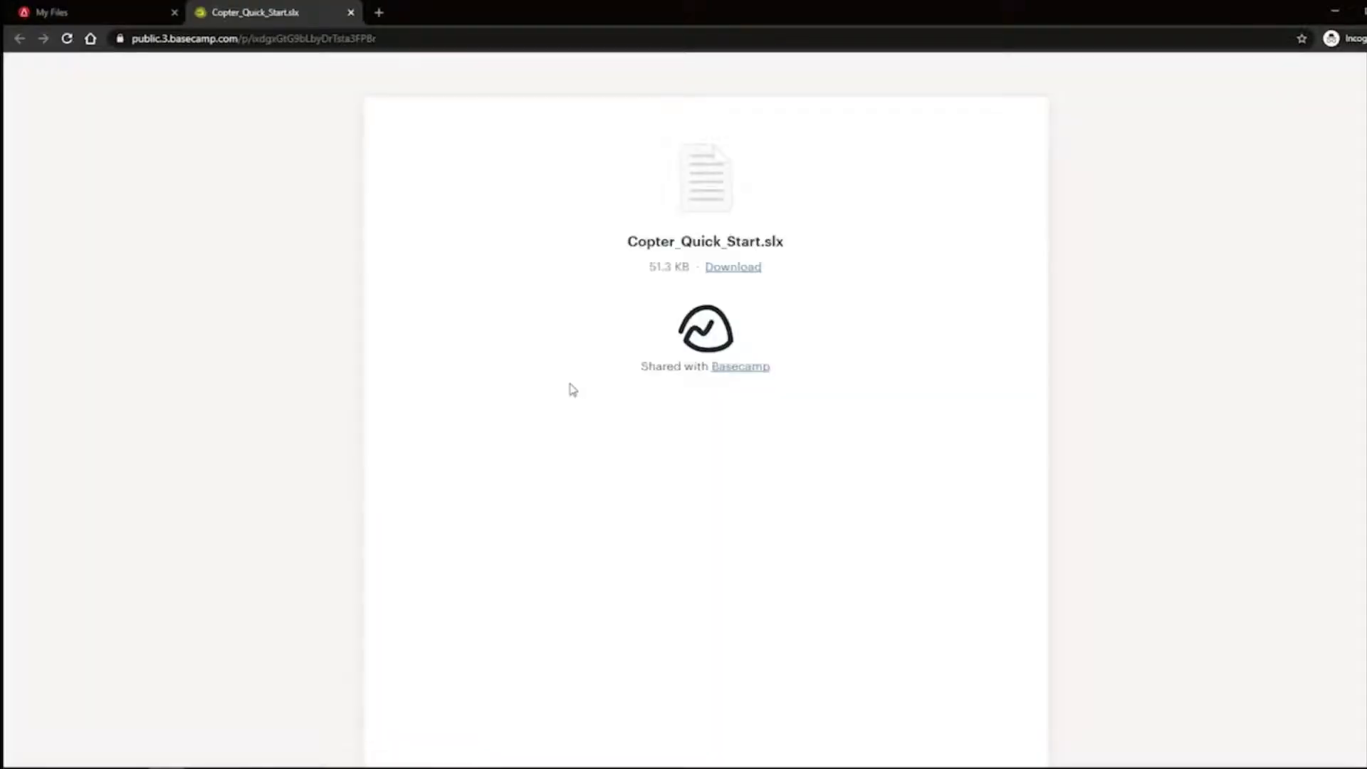
click(736, 277)
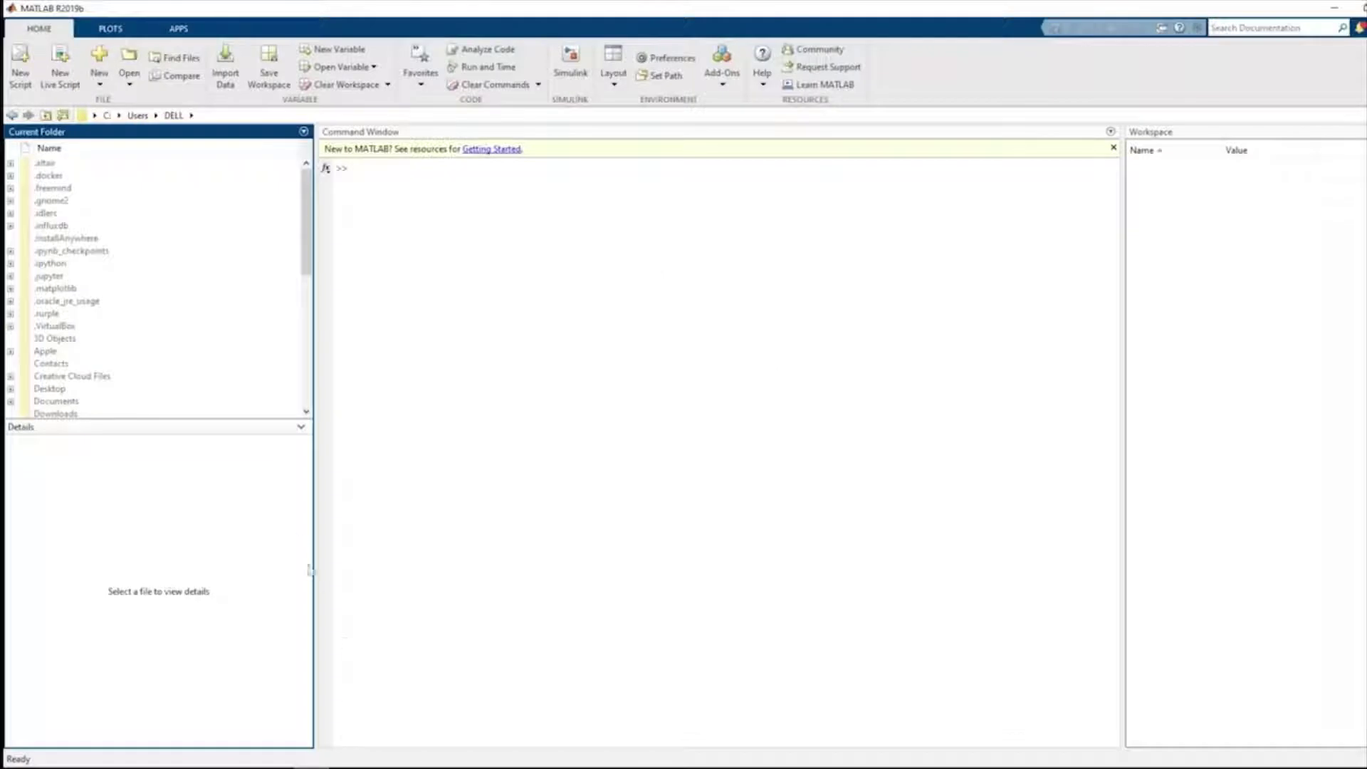
- Switch to MATLAB and open the Copter_Quick_Start.slx model from the Downloads folder
click(71, 415)
double_click(72, 415)
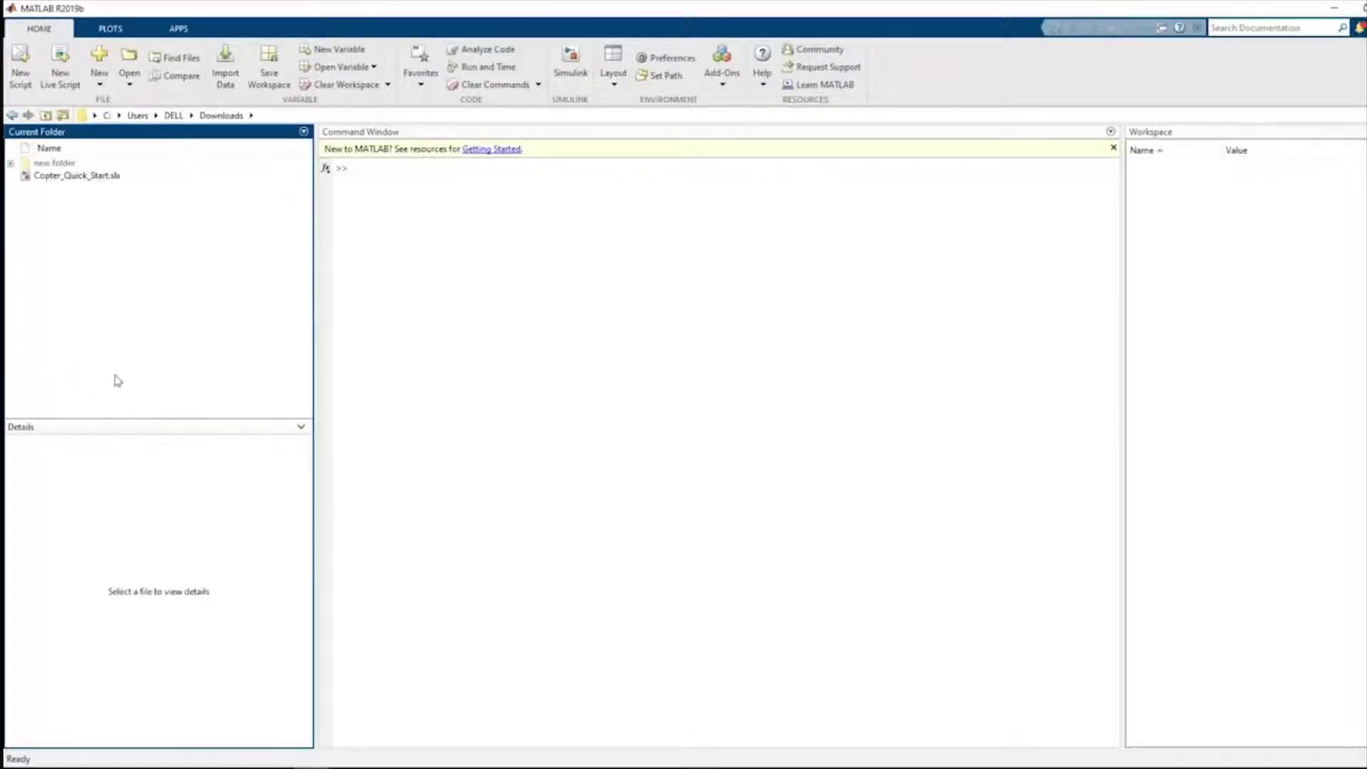
click(90, 178)
double_click(89, 178)
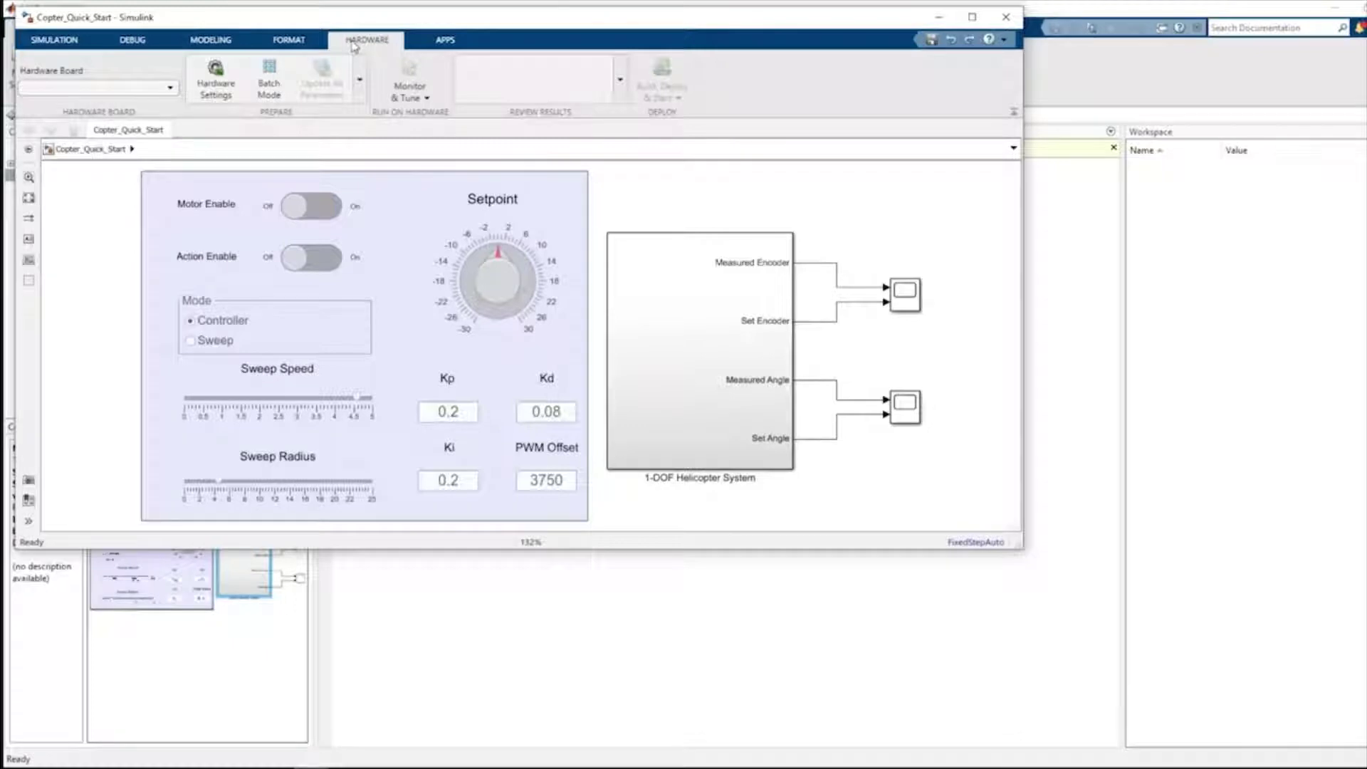
- Choose Raspberry Pi as the model's hardware board and show the board parameters of its target hardware resources
click(222, 82)
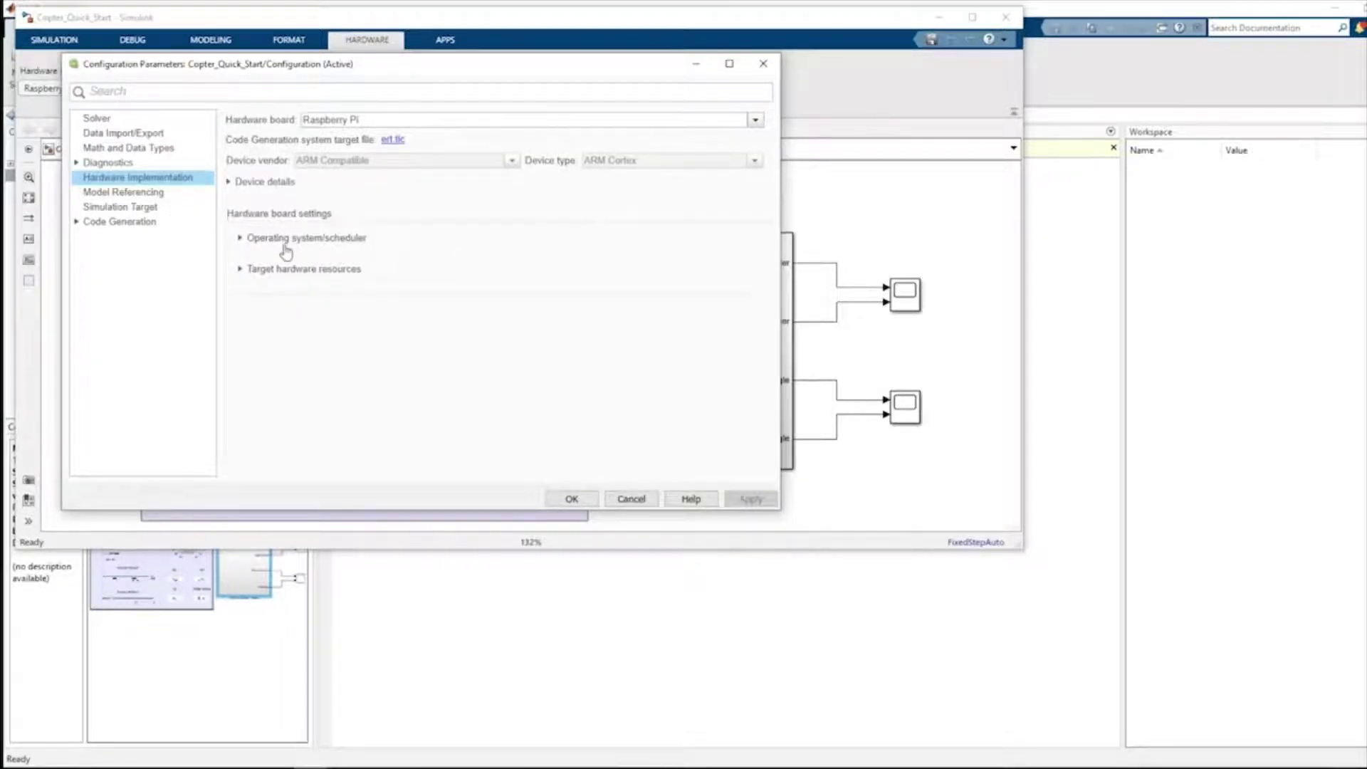
click(239, 269)
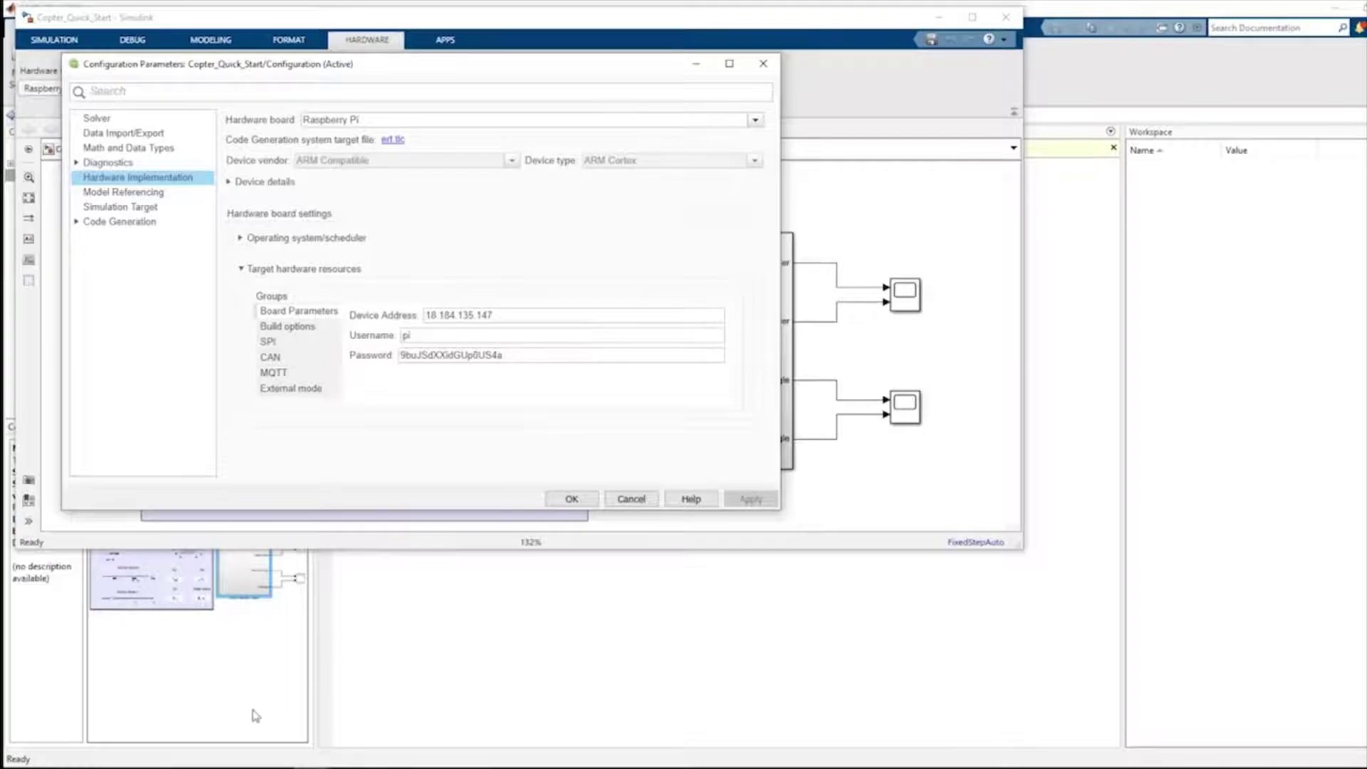
- Switch to the Acrome Remote Lab page in Chrome and start the booked 16:00 GMT 1-DOF Helicopter session
mouse_move(191, 765)
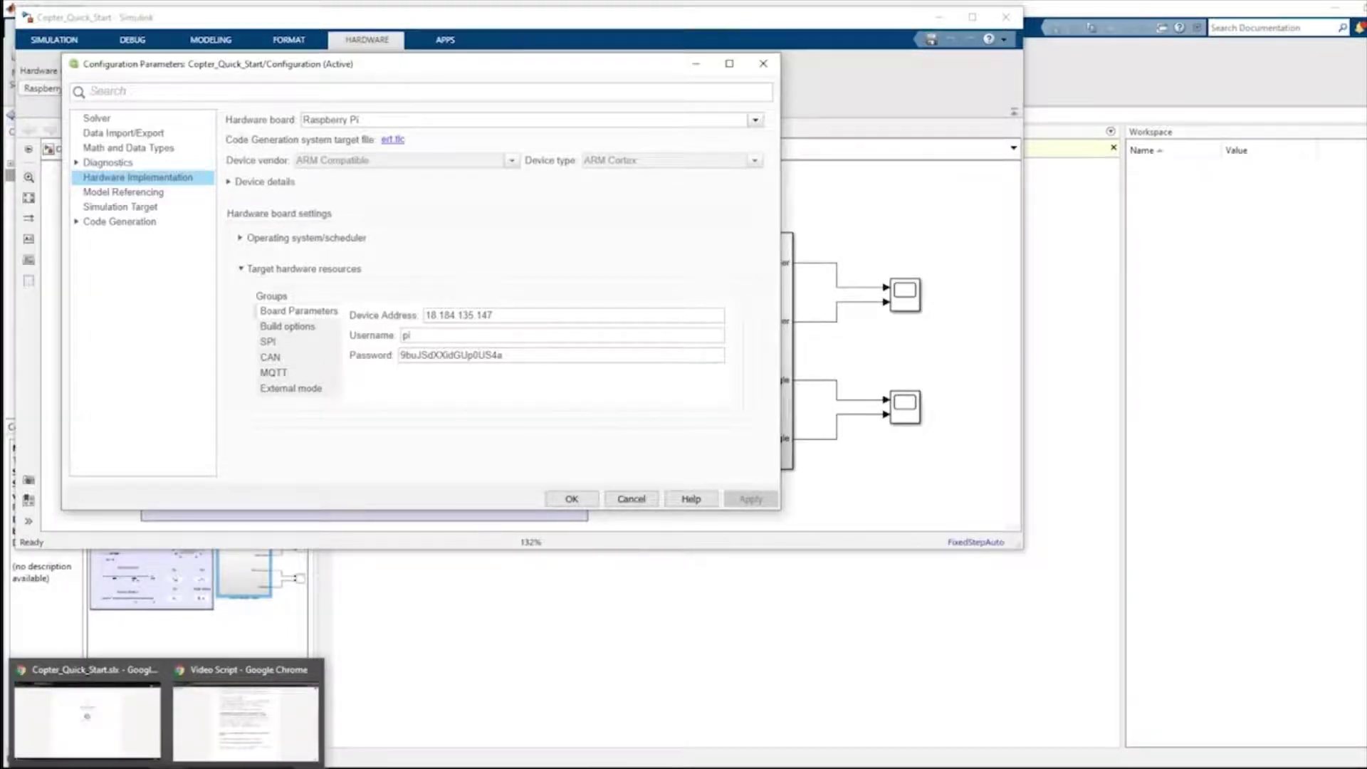
click(87, 719)
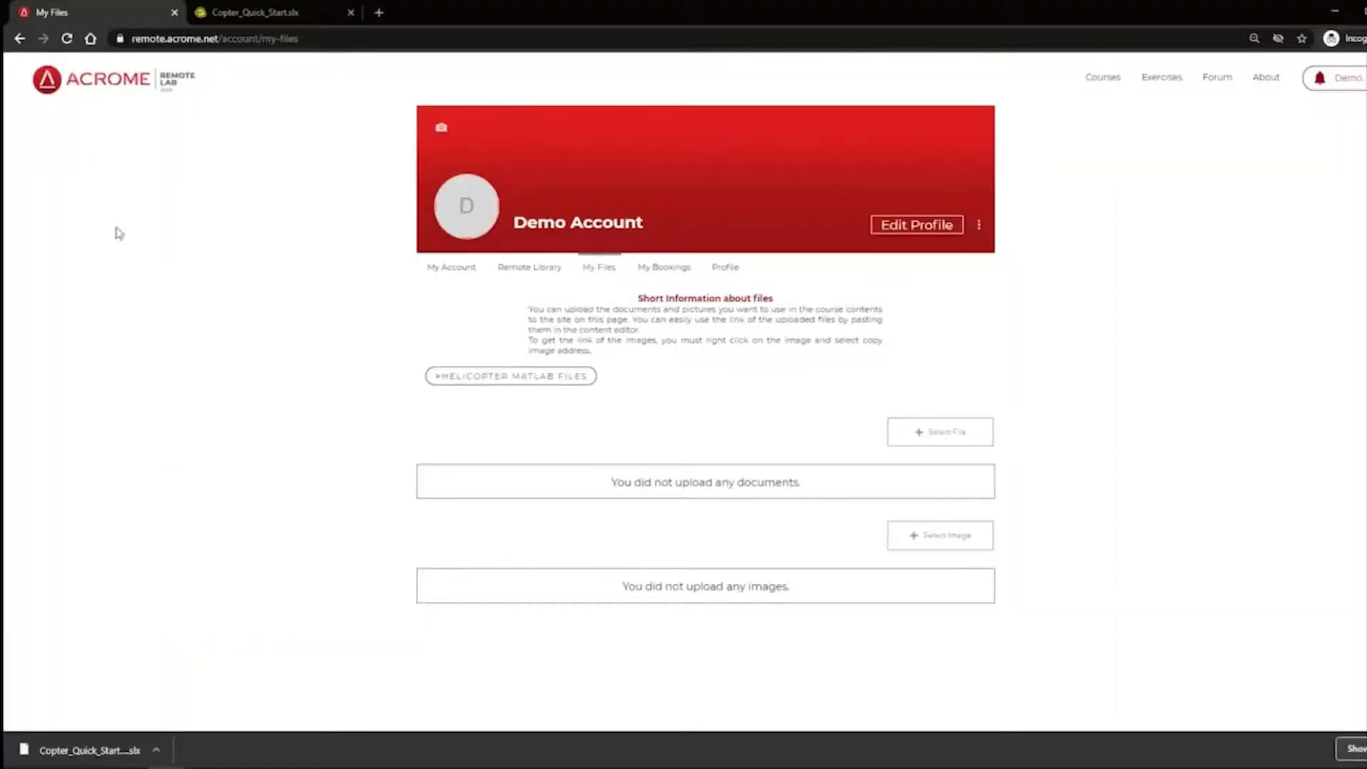
click(682, 273)
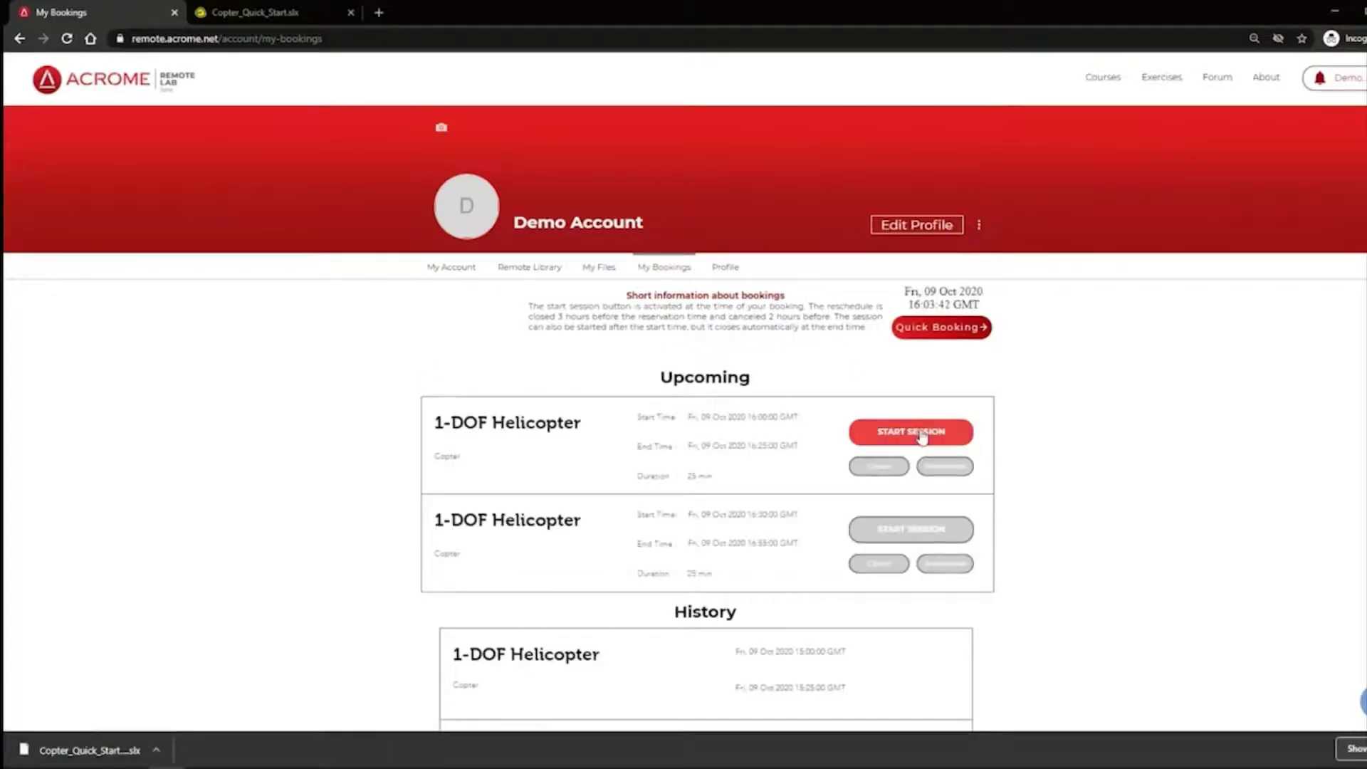
click(921, 436)
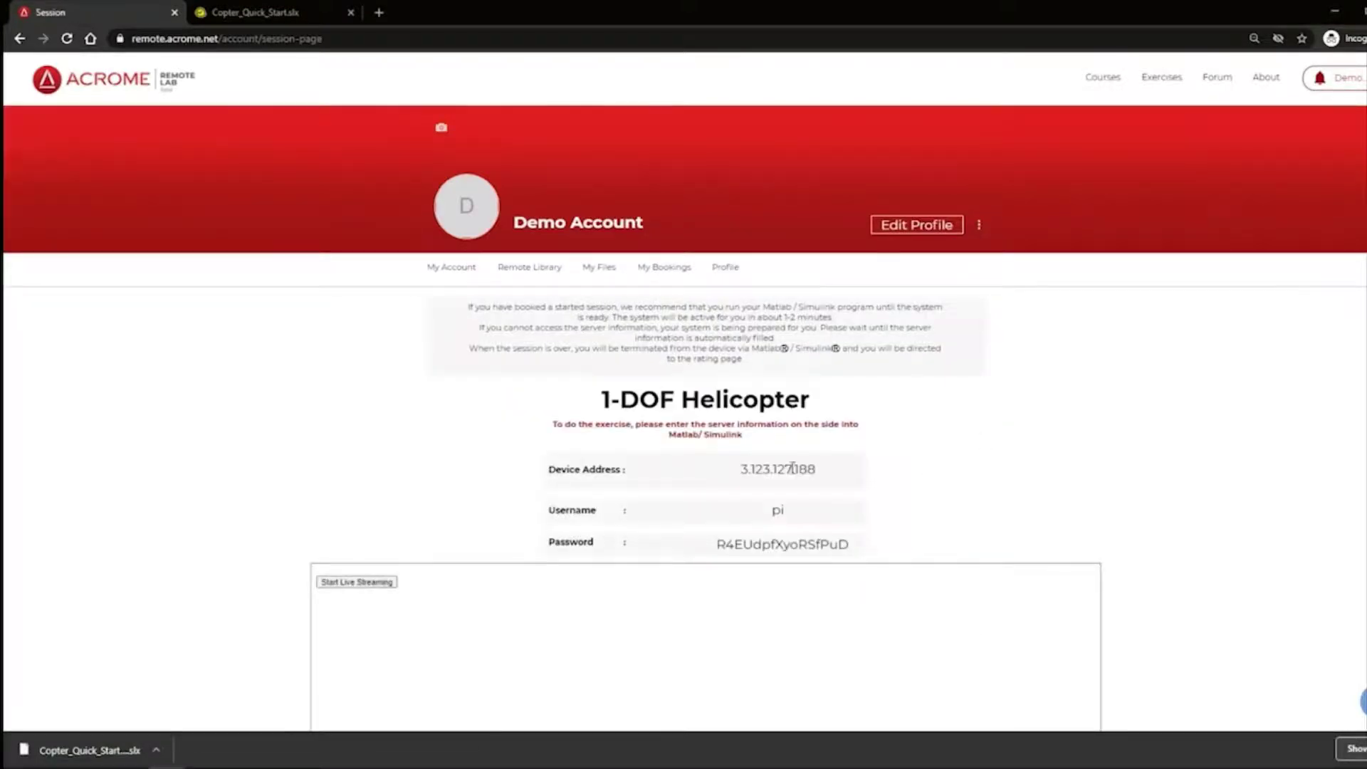
- Copy the session's device address, 3.123.127.188, into the Device Address of the Simulink board parameters
drag(821, 470, 735, 470)
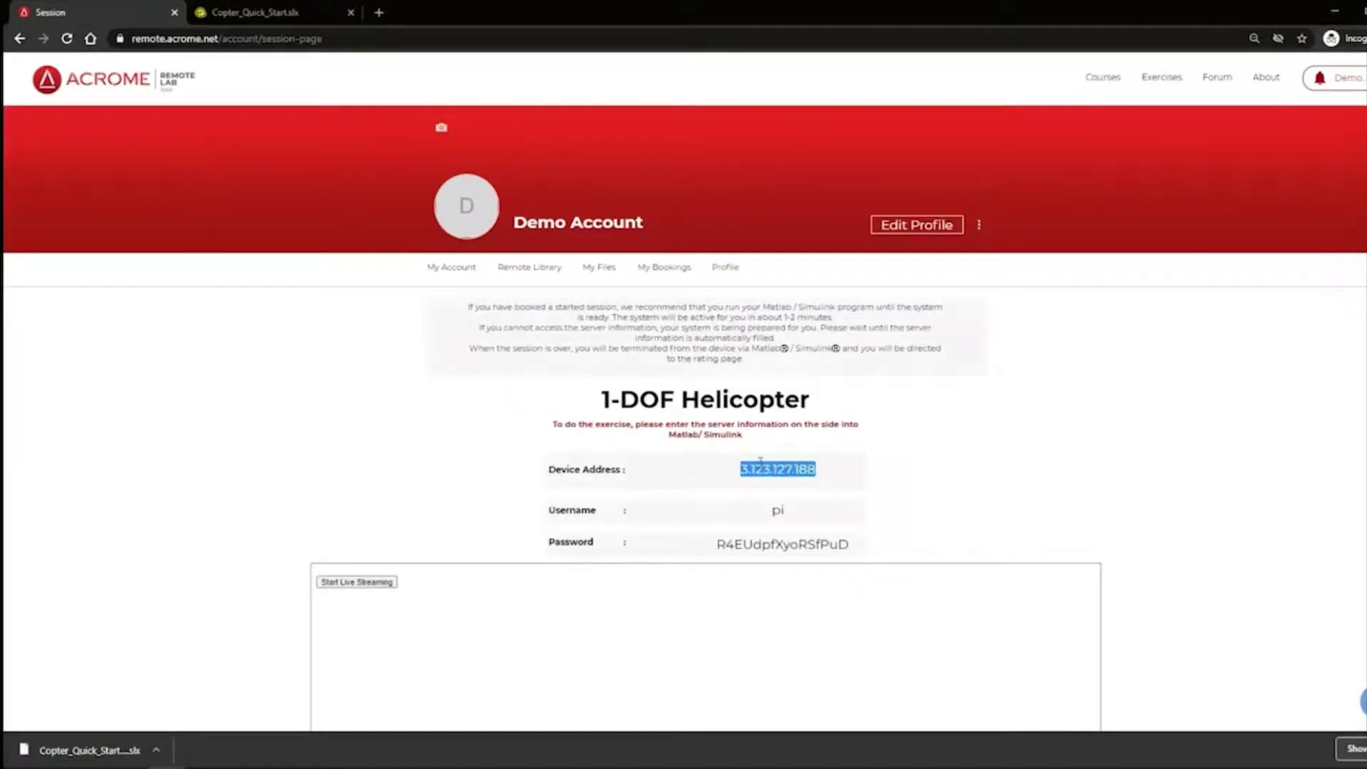
right_click(764, 468)
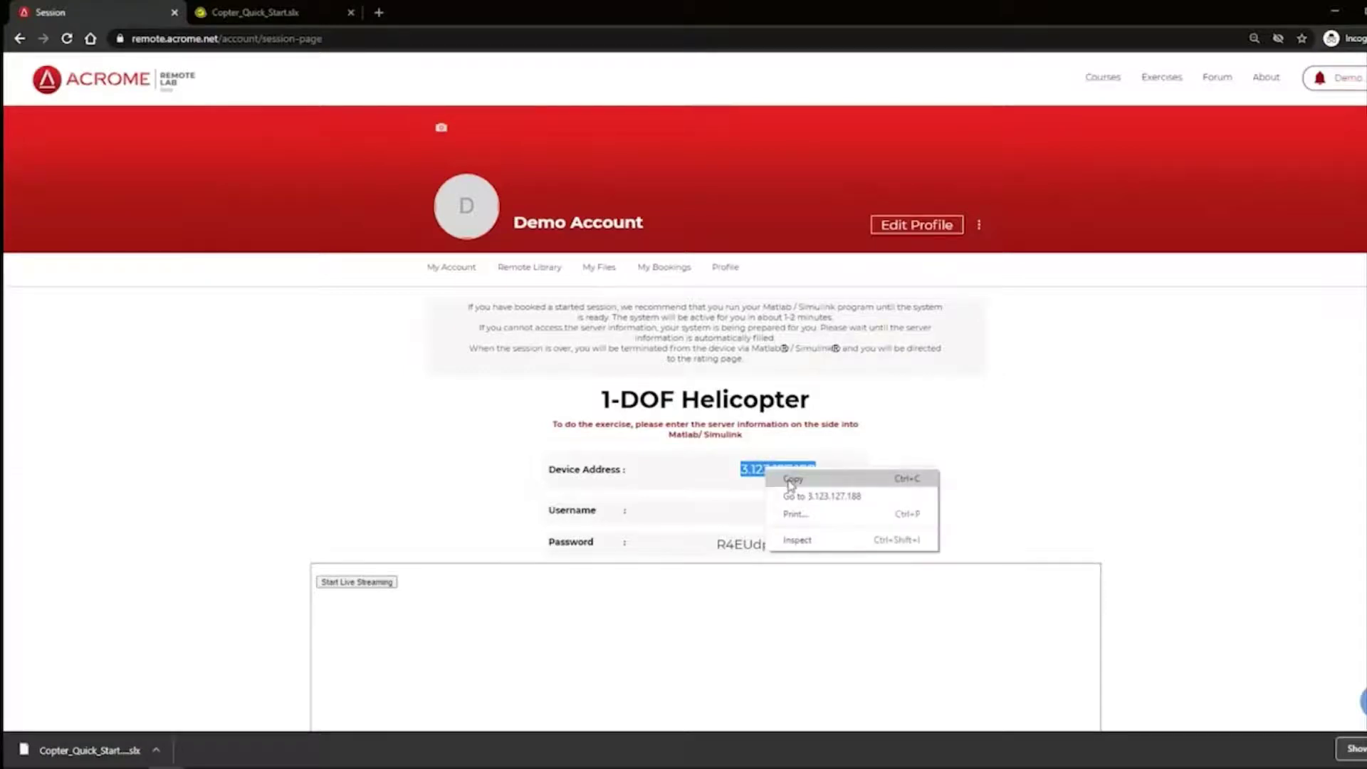
click(792, 479)
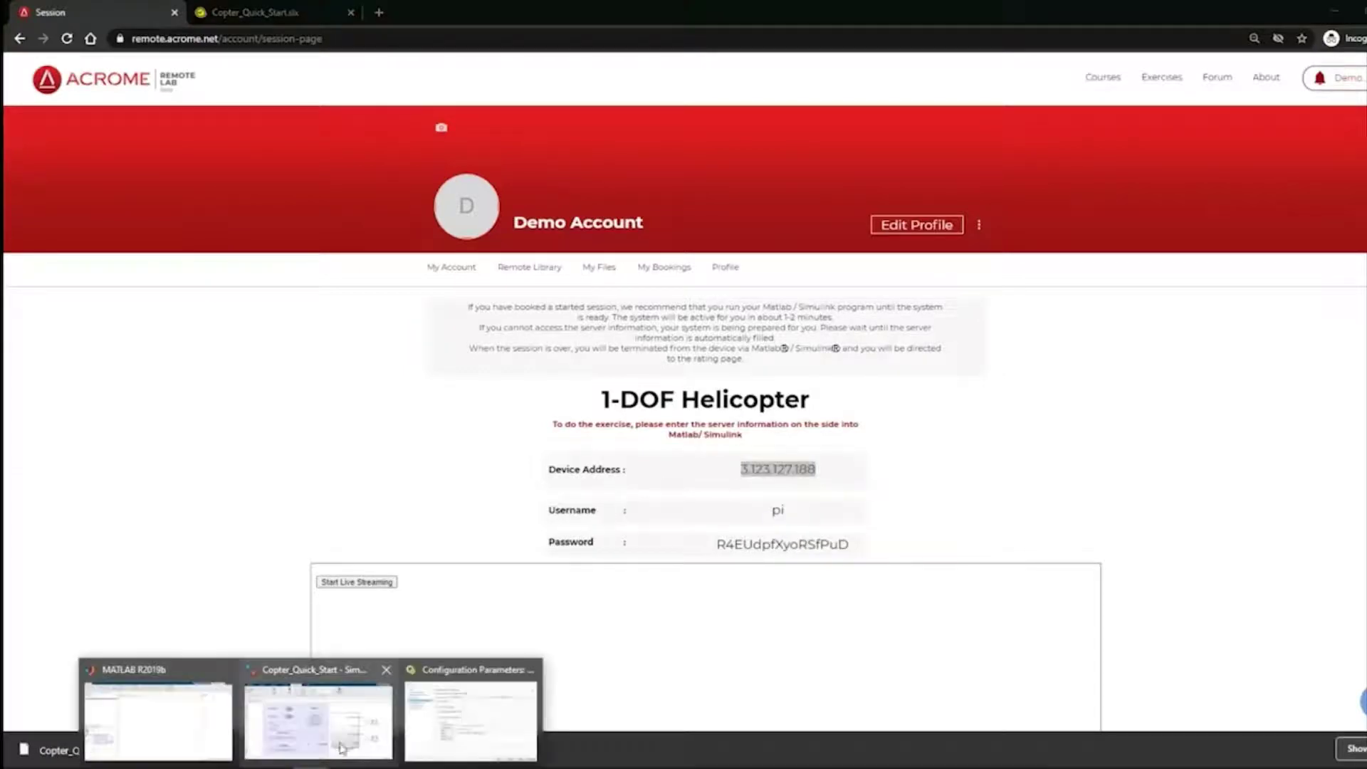
click(448, 719)
triple_click(509, 314)
key(ctrl+v)
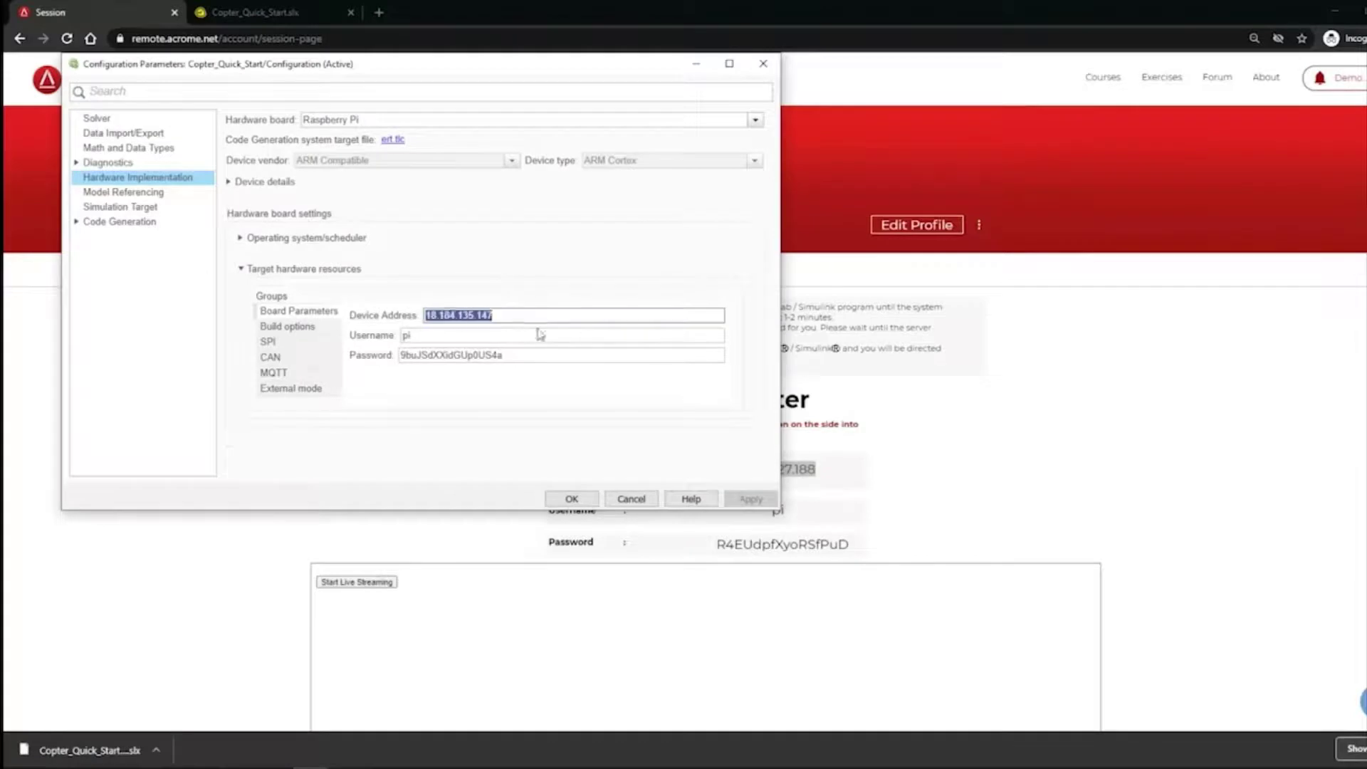
- Copy the session password into the board parameters' Password field, and apply and accept the configuration
click(851, 553)
drag(851, 548, 706, 563)
click(449, 719)
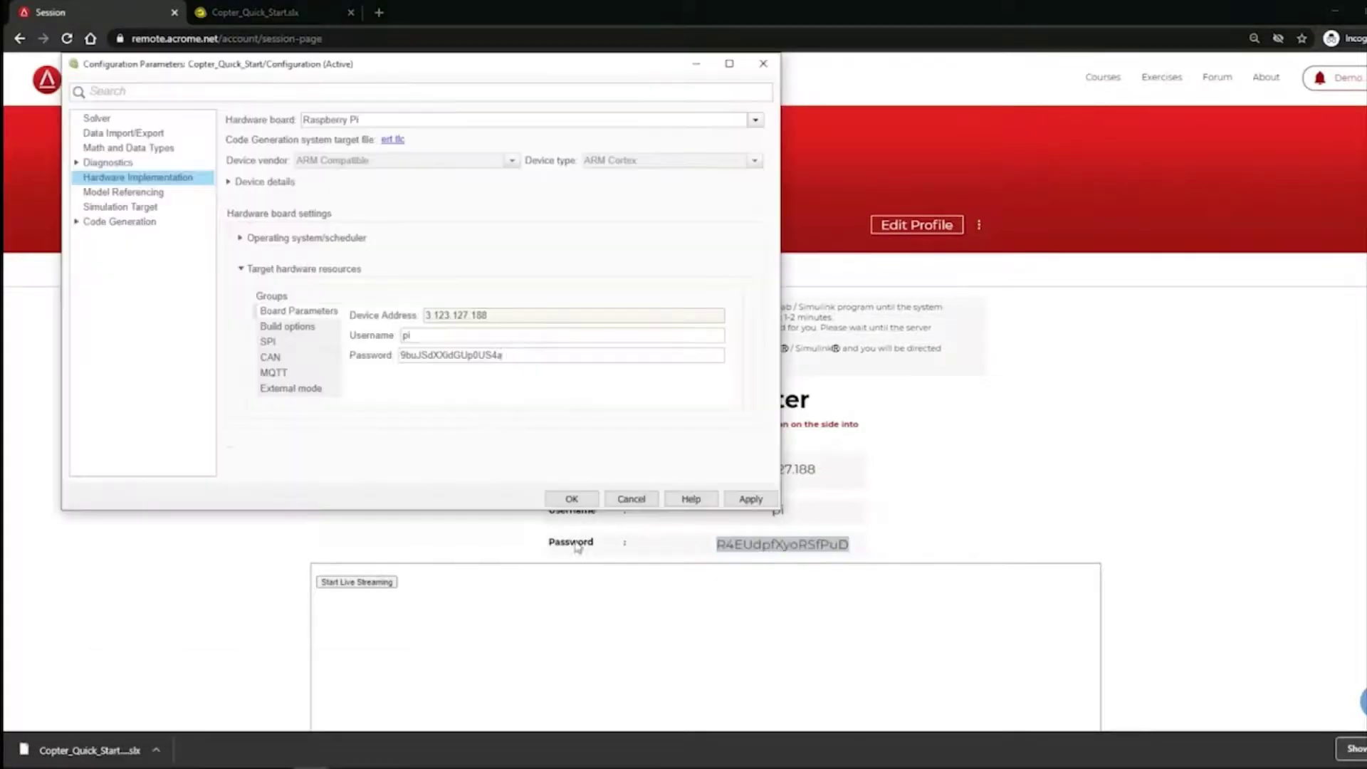
triple_click(427, 354)
key(ctrl+v)
click(549, 416)
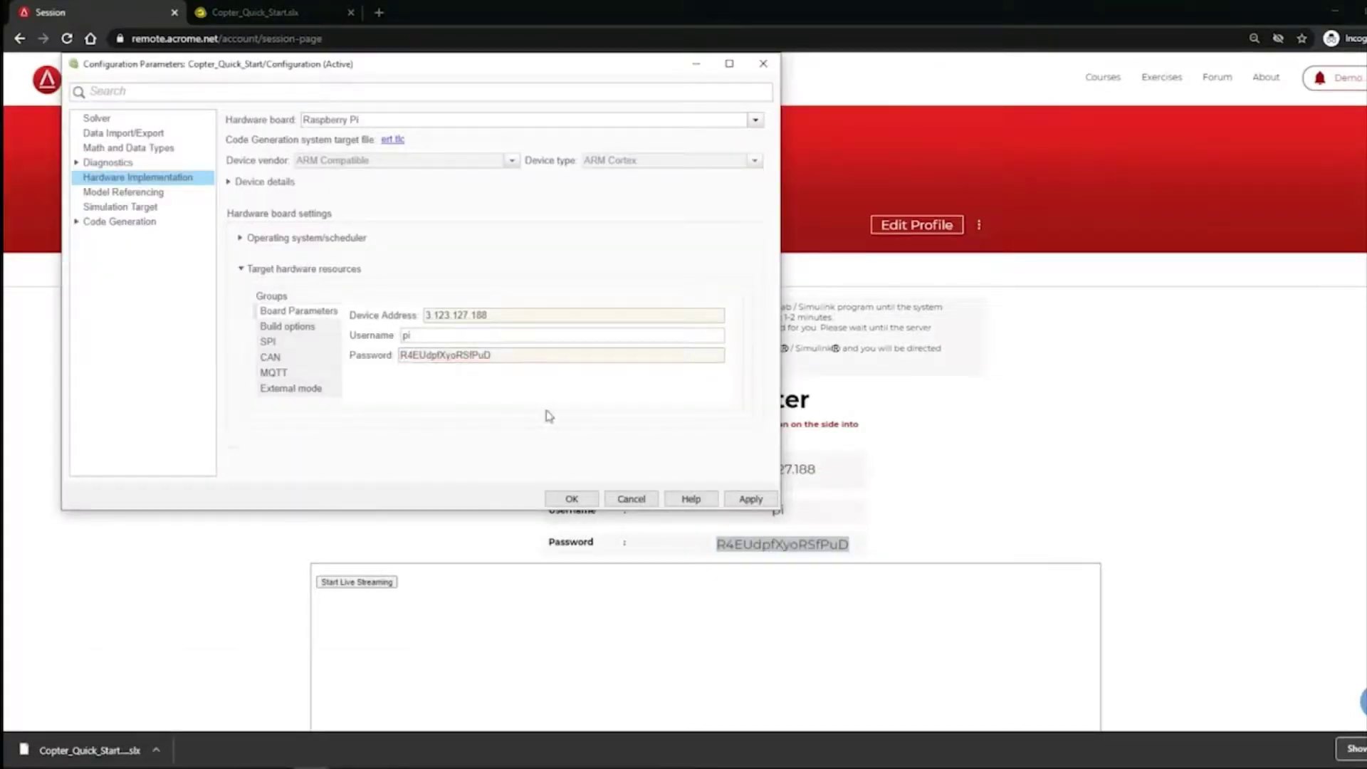
click(757, 501)
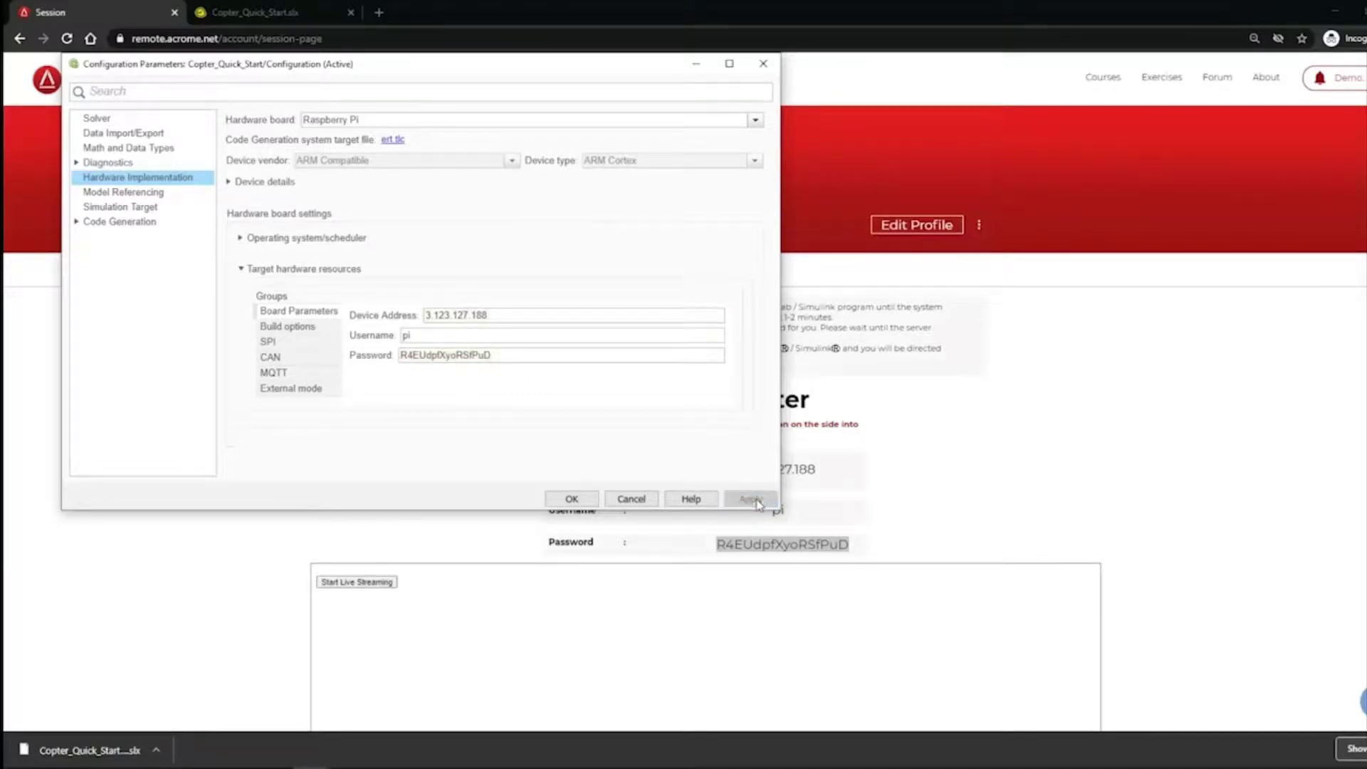
click(571, 500)
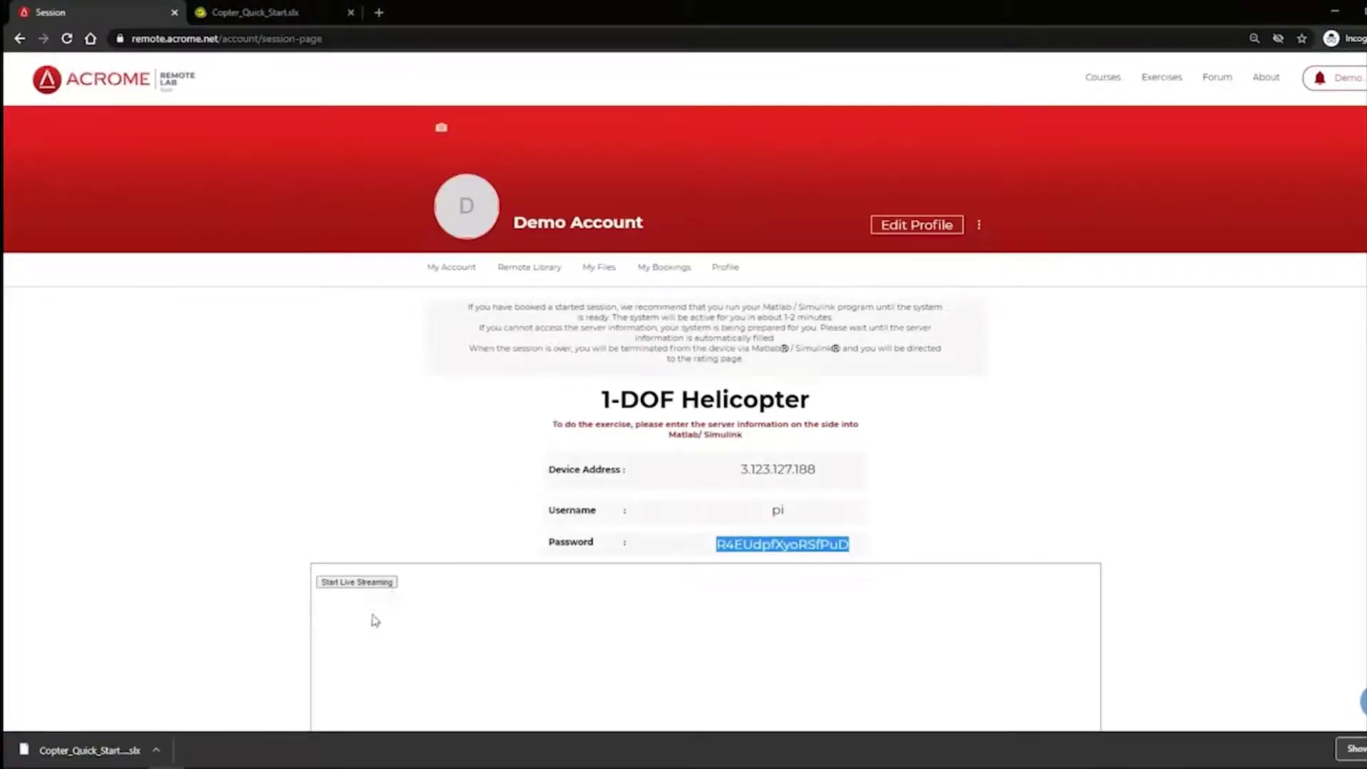
- Run the Copter_Quick_Start model on the Raspberry Pi with Monitor & Tune and close the code generation report
mouse_move(313, 733)
click(368, 726)
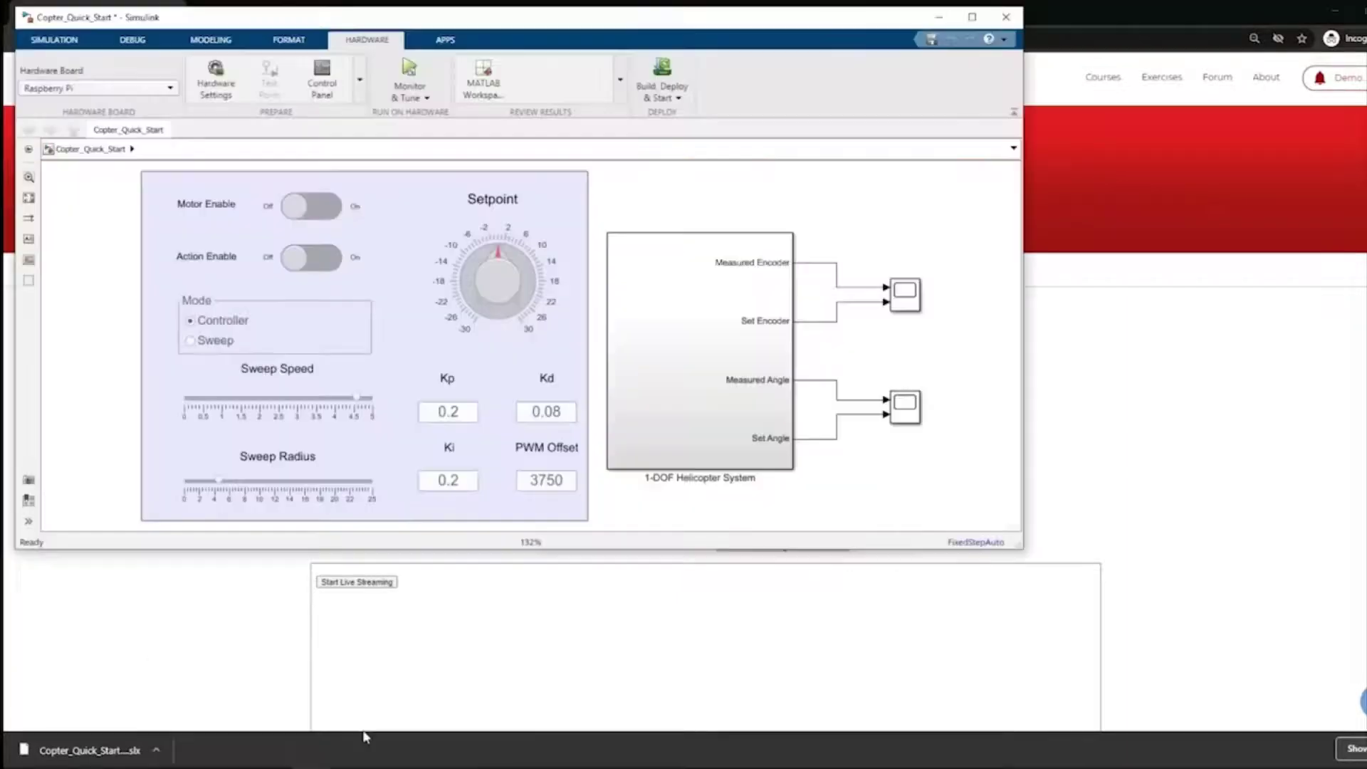
click(411, 73)
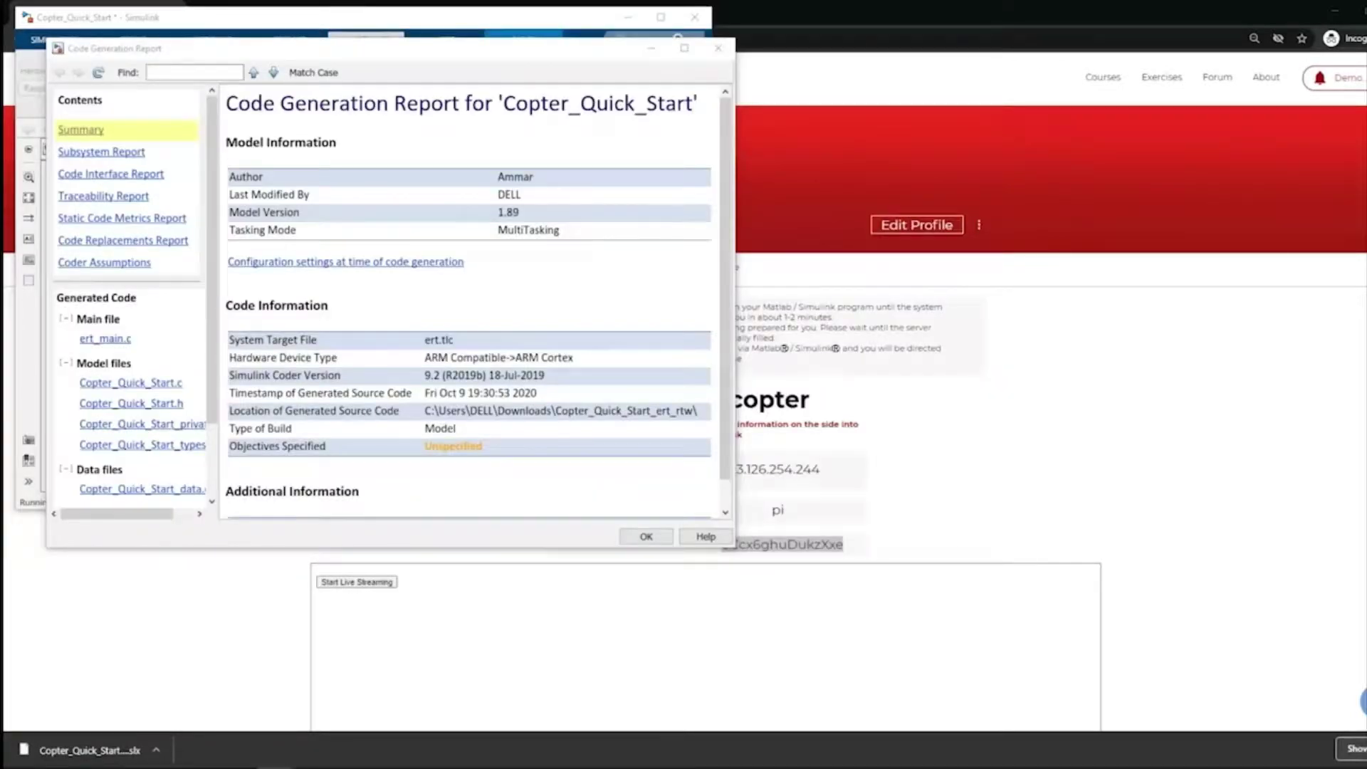
click(647, 545)
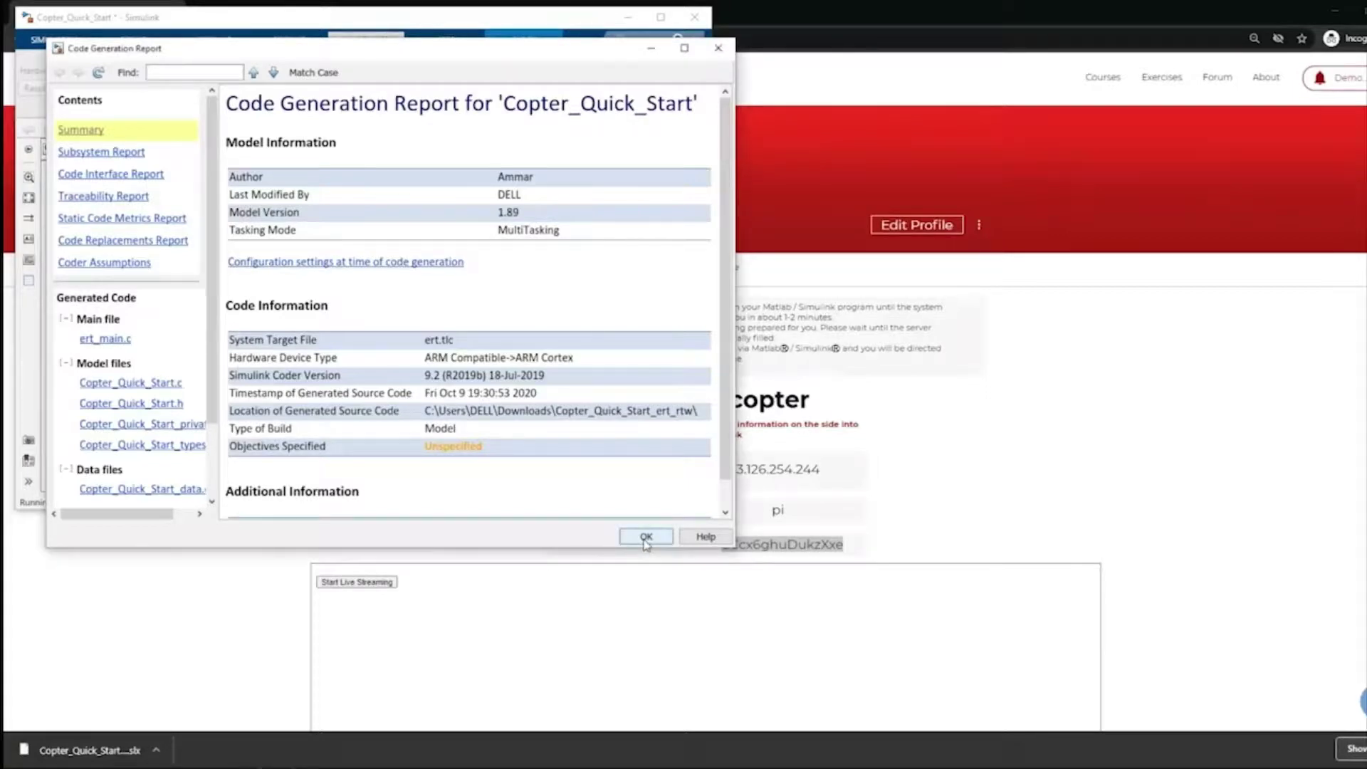
click(646, 537)
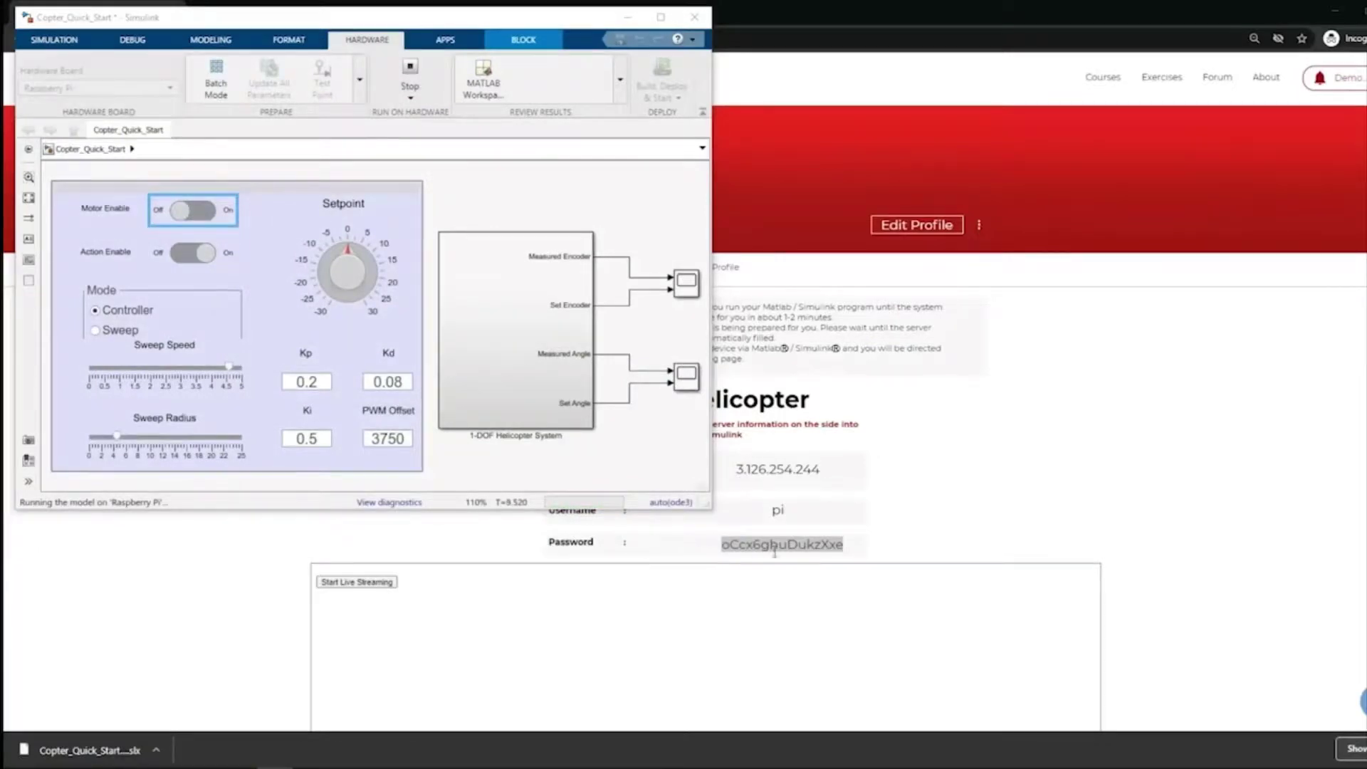
- Start the live video stream of the 1-DOF Helicopter on the session page and bring it into view
click(365, 589)
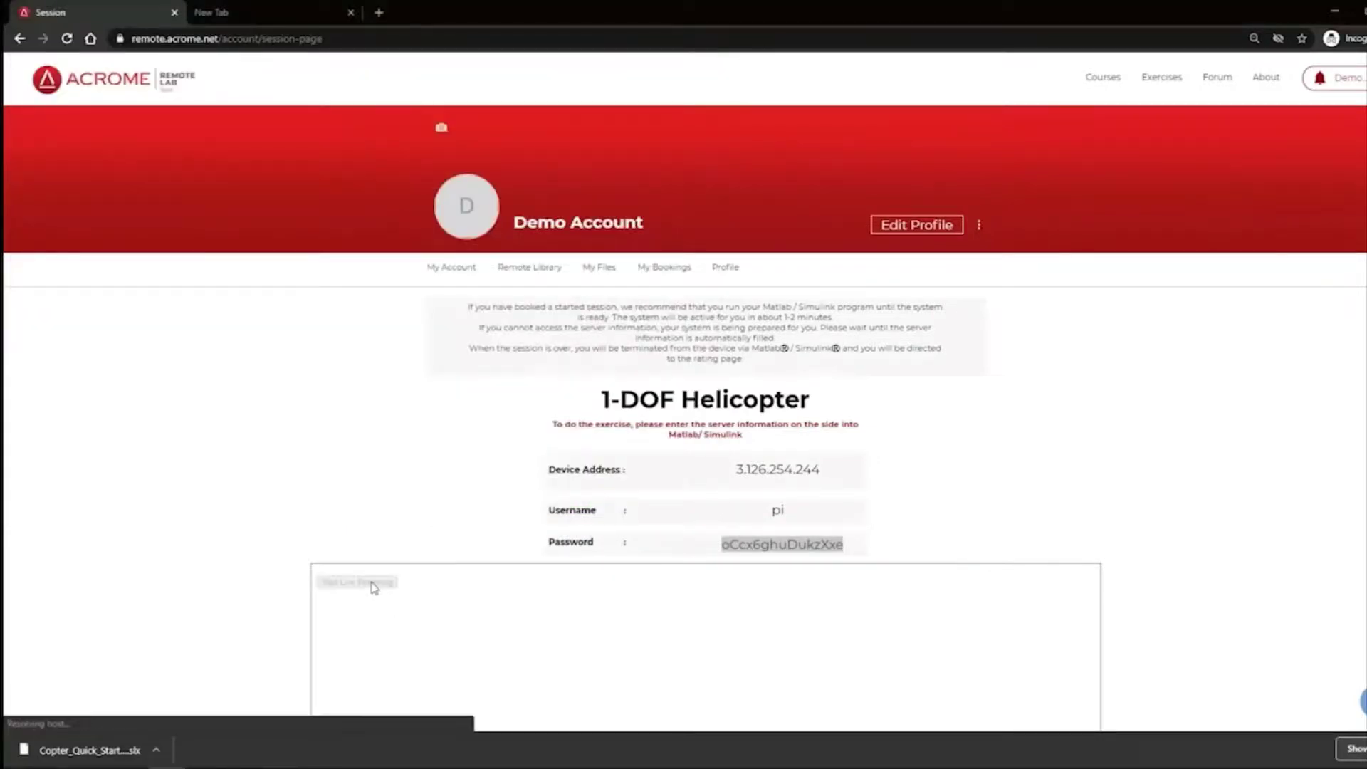
scroll(885, 700, down, 4)
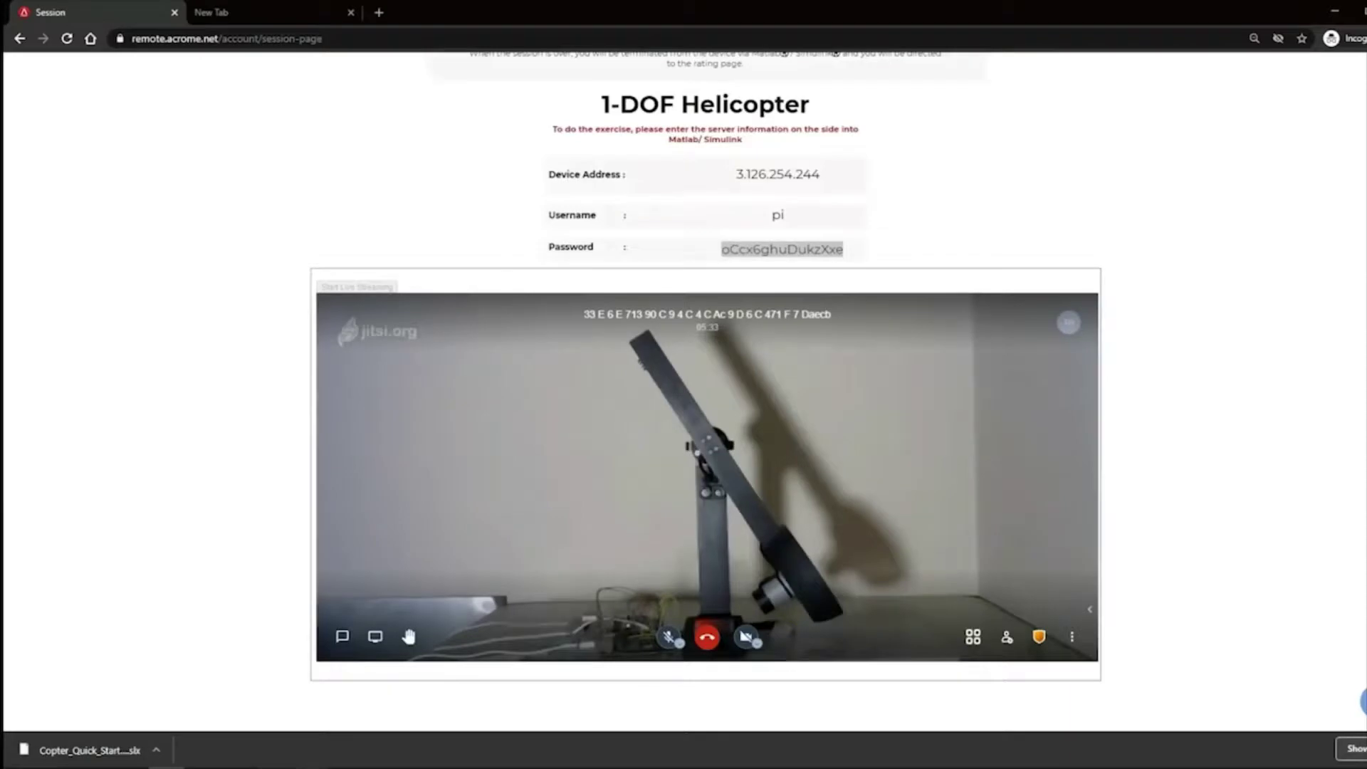
- Switch to the running Copter_Quick_Start model in Simulink, enable the motor and set the Ki gain to 0.2
mouse_move(313, 766)
click(408, 737)
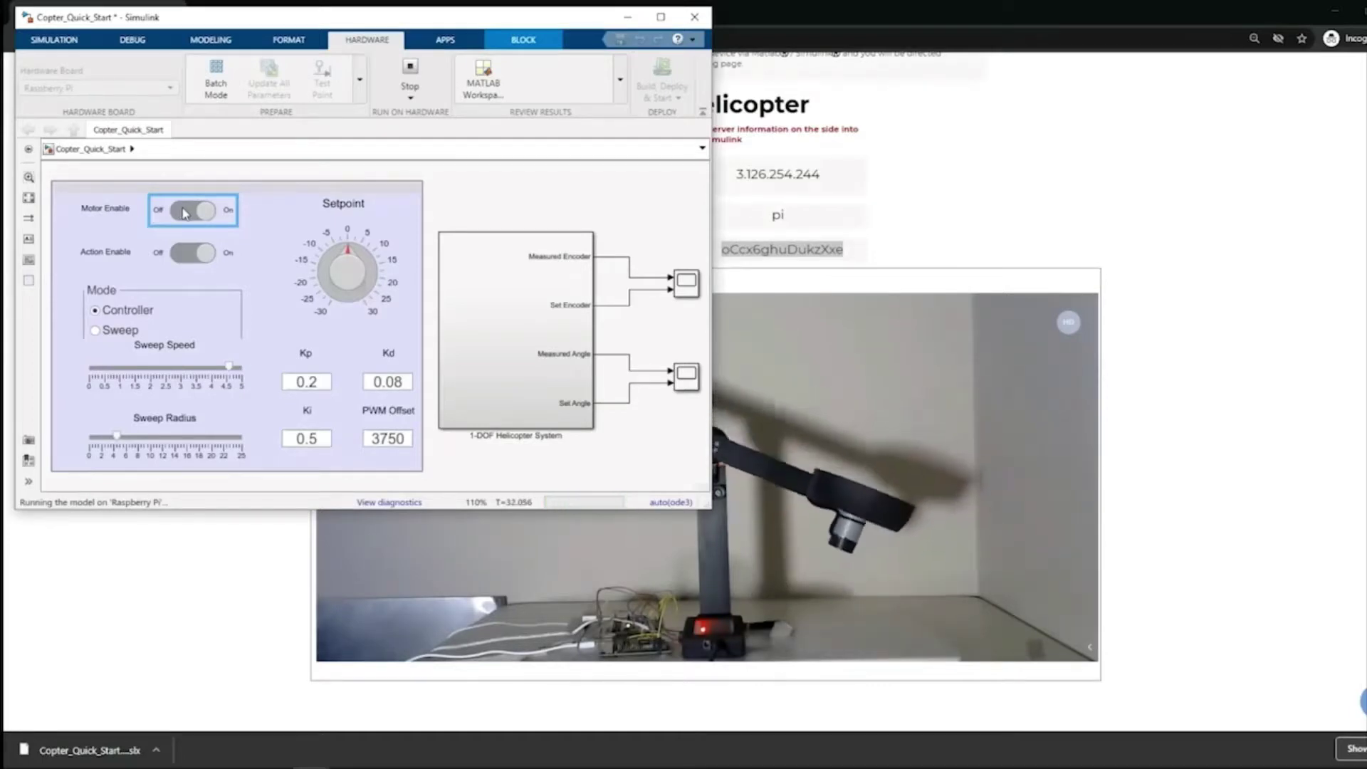
double_click(308, 437)
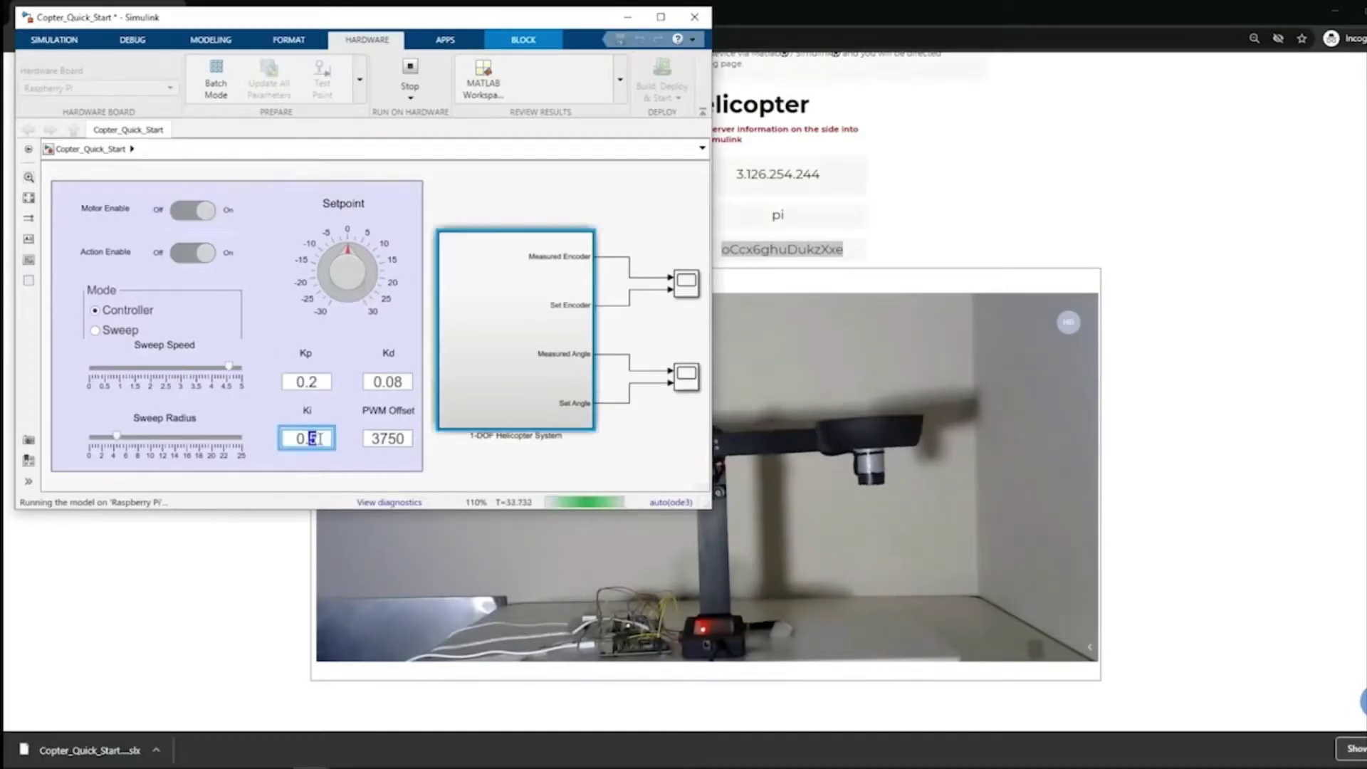
text(2)
click(265, 353)
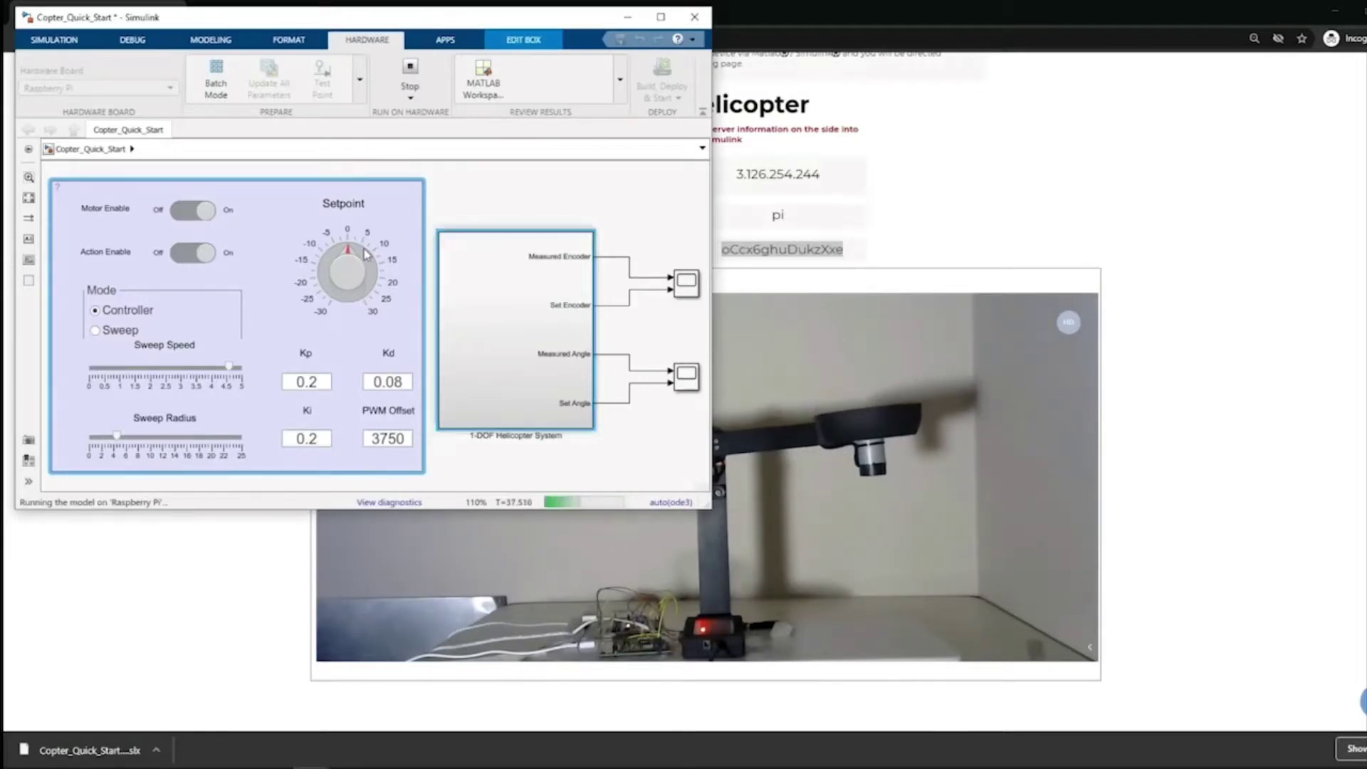
- Raise the helicopter's Setpoint to about 7 and return it to 0 to try the controller's response
drag(363, 255, 366, 264)
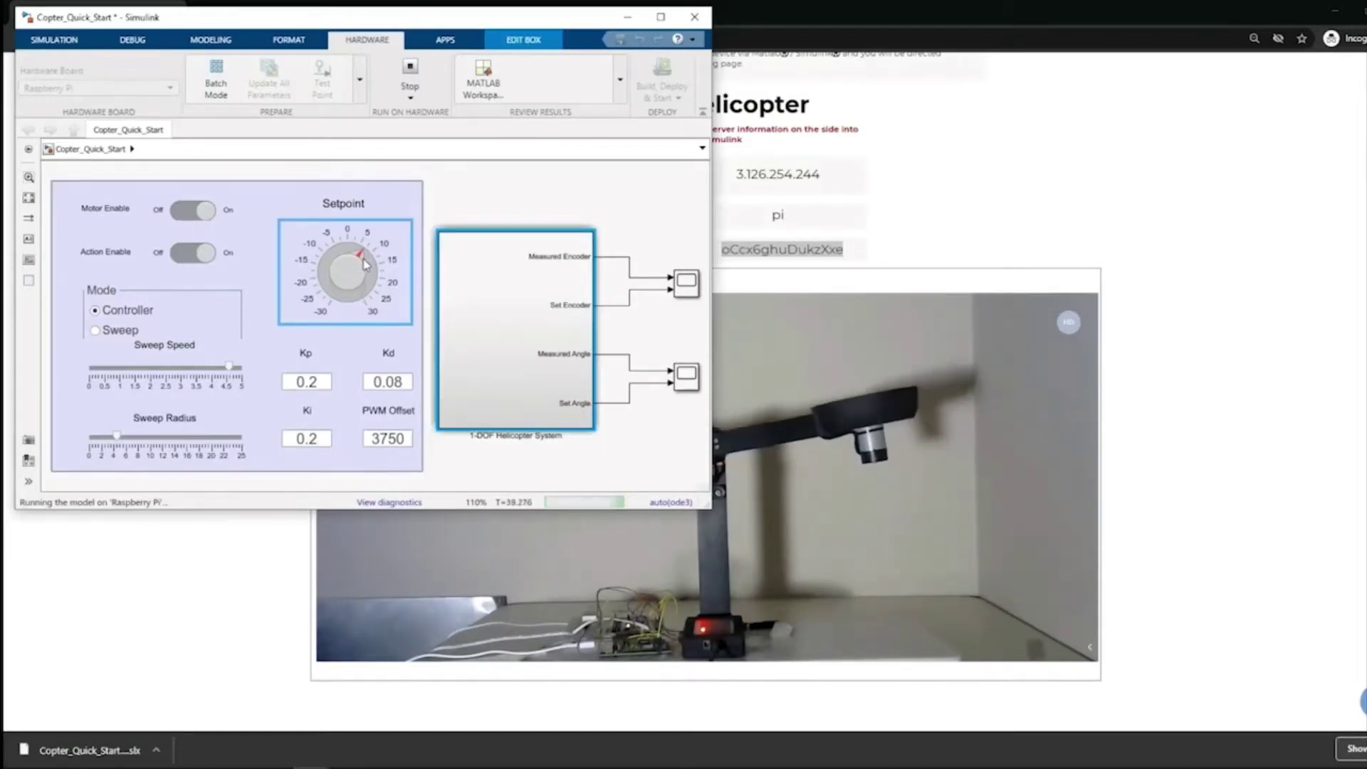
click(327, 257)
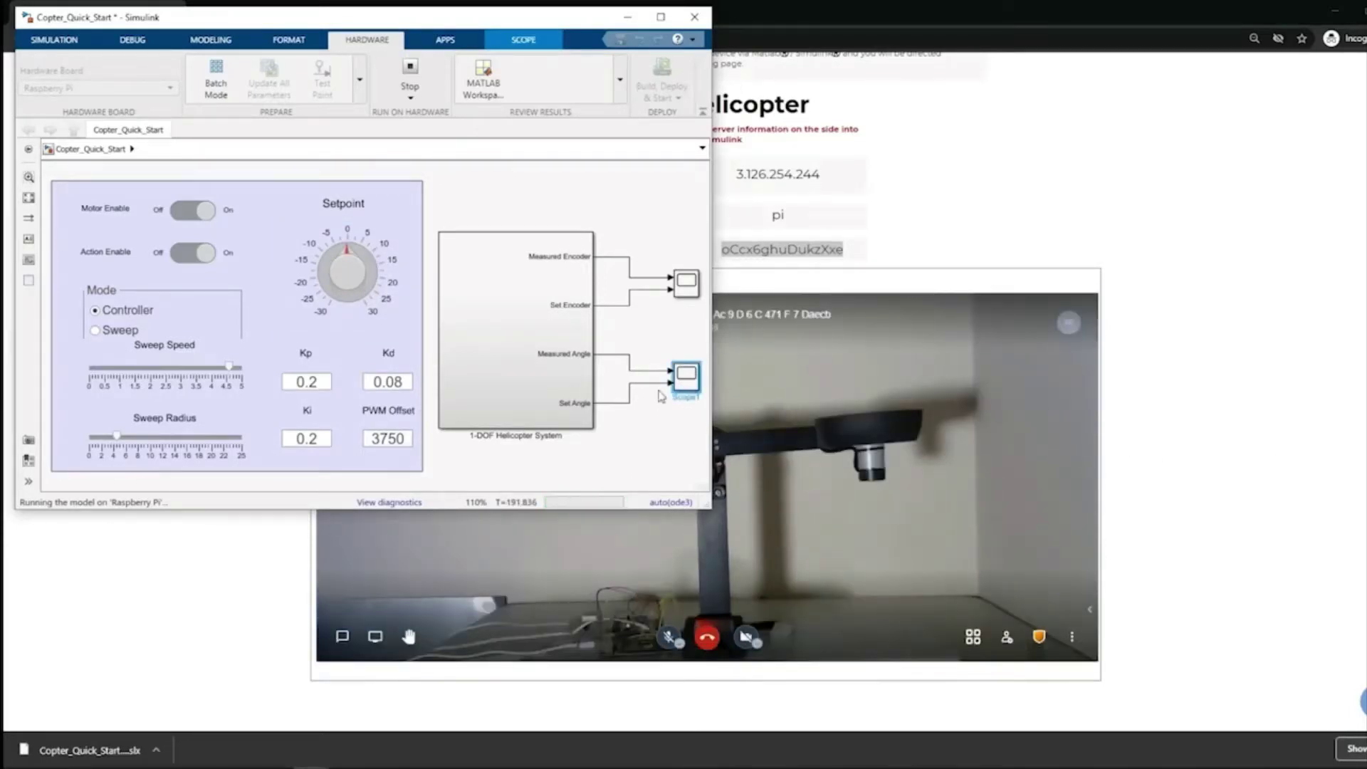
- Open the scope for the measured and set angle and place its window beside the model, clear of the controls
double_click(685, 378)
drag(823, 234, 1109, 72)
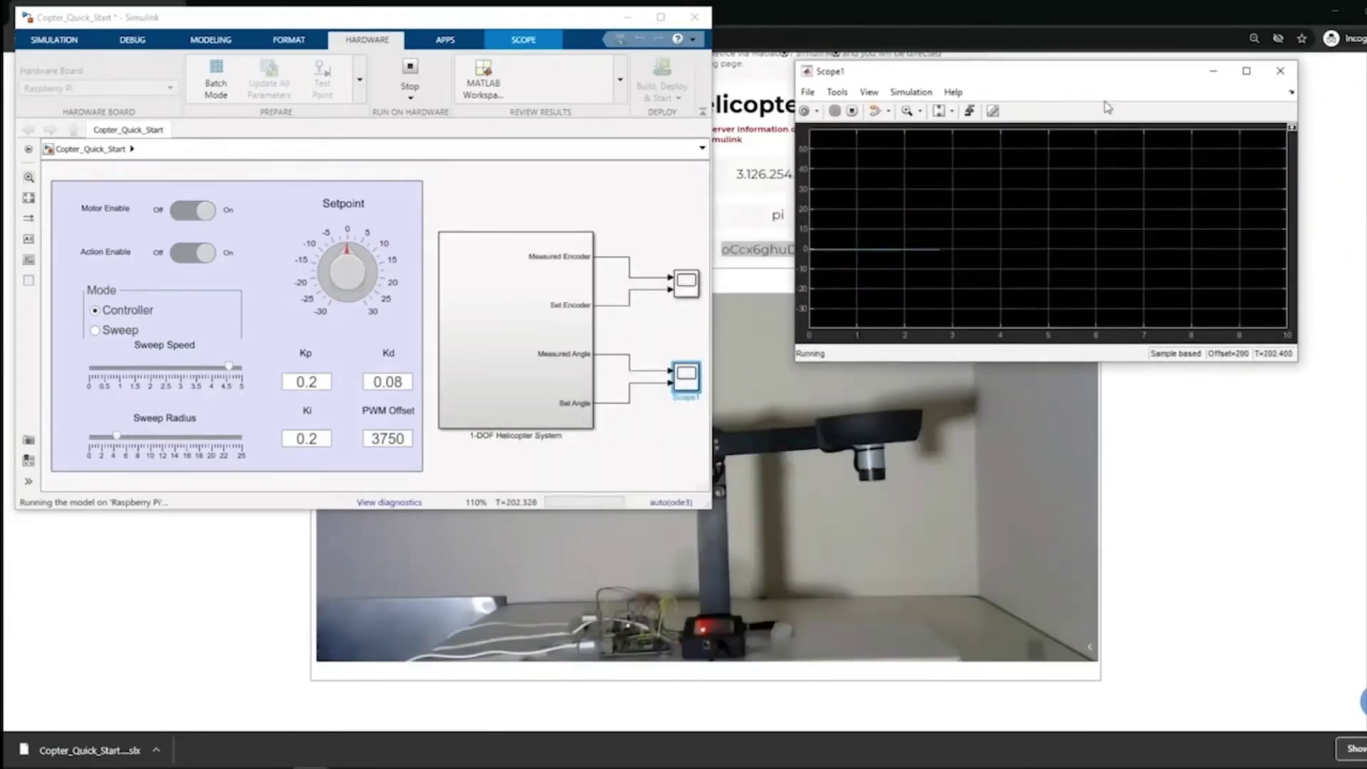
- Step the Setpoint to about 11 and back to 0 with the angle scope open, and switch Motor Enable off
click(371, 264)
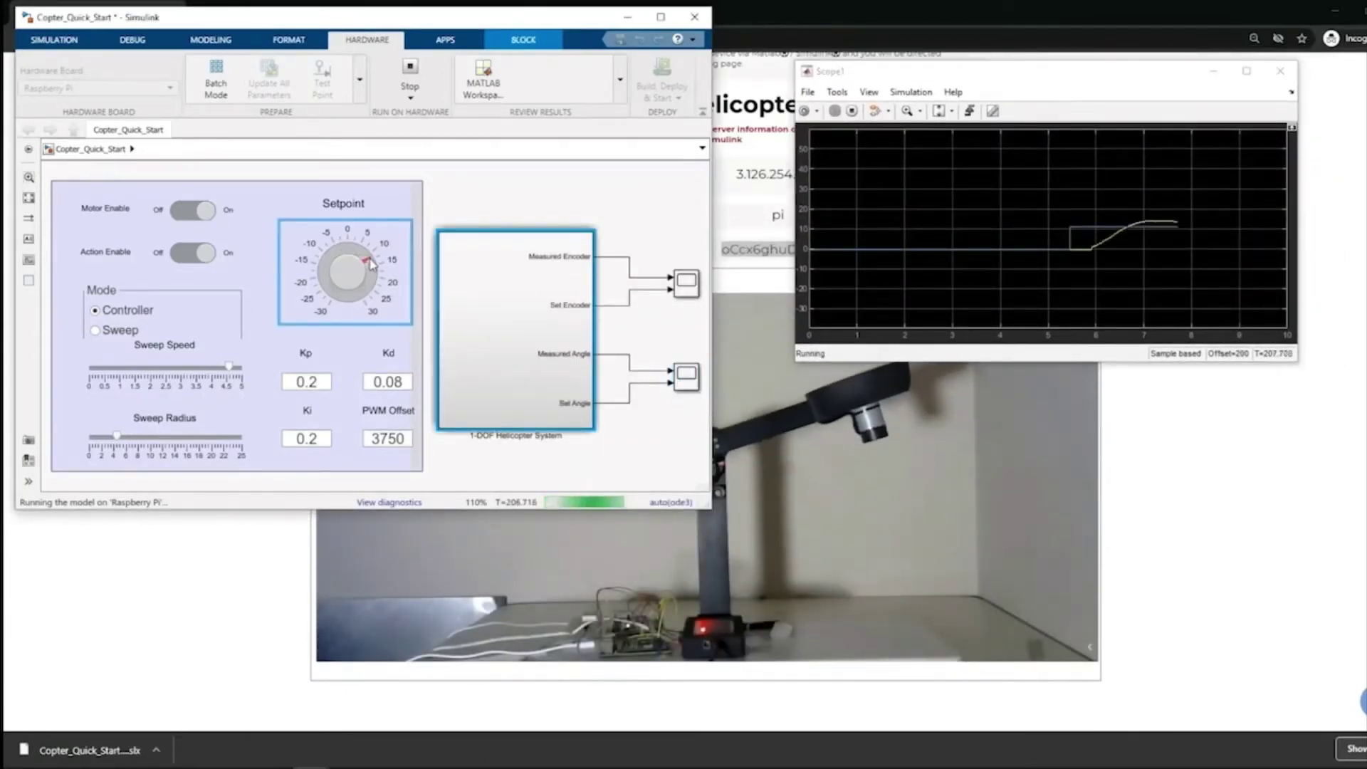
click(317, 269)
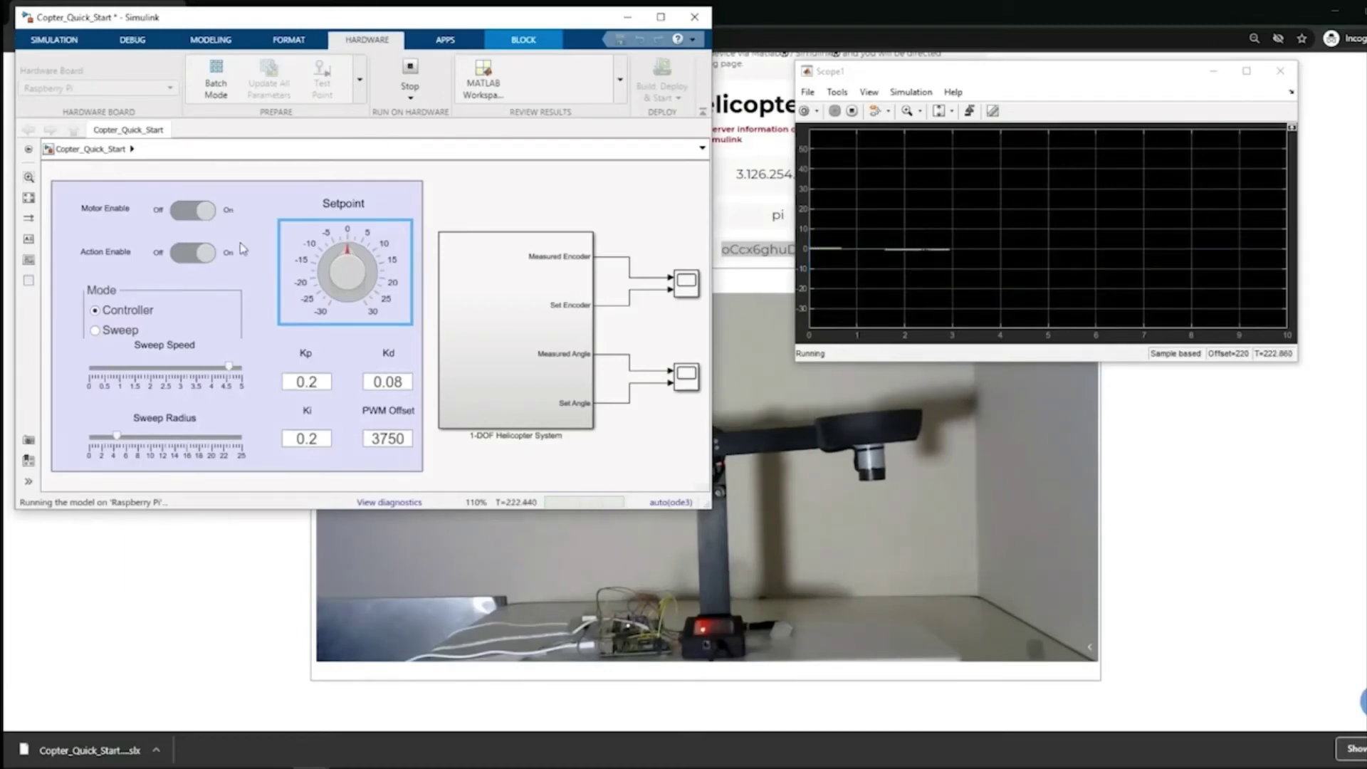
click(208, 215)
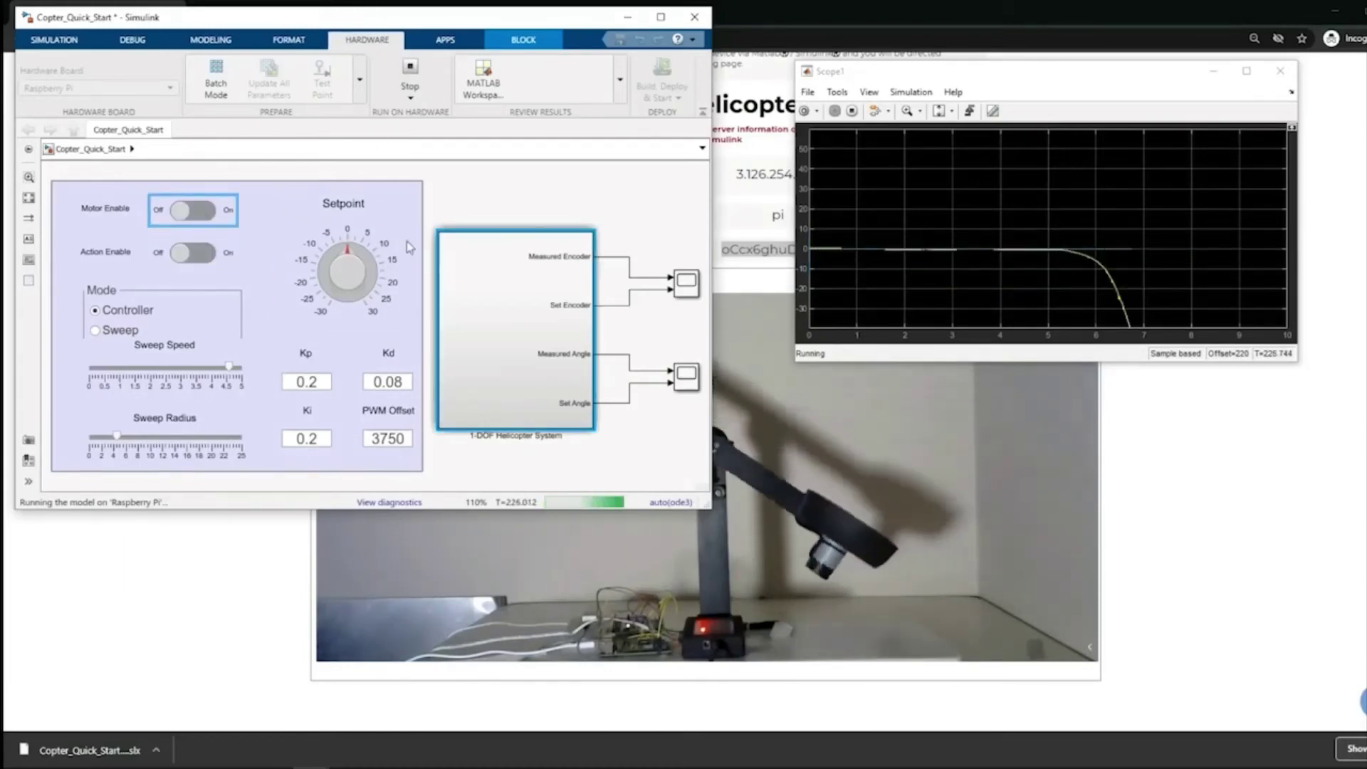